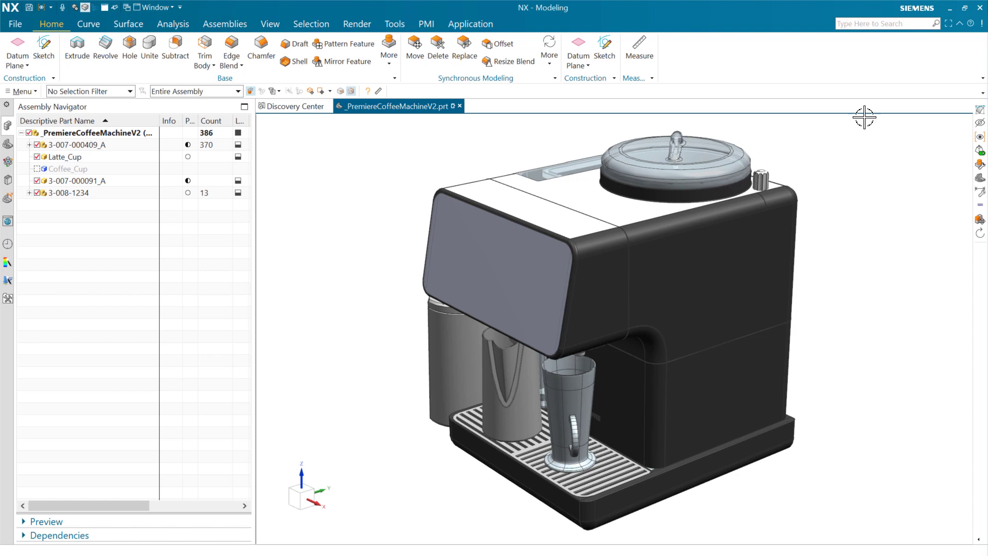
- Hide the outer housing of the coffee machine so the internal components can be inspected
{"action": "left_click", "coordinate": [710, 273]}
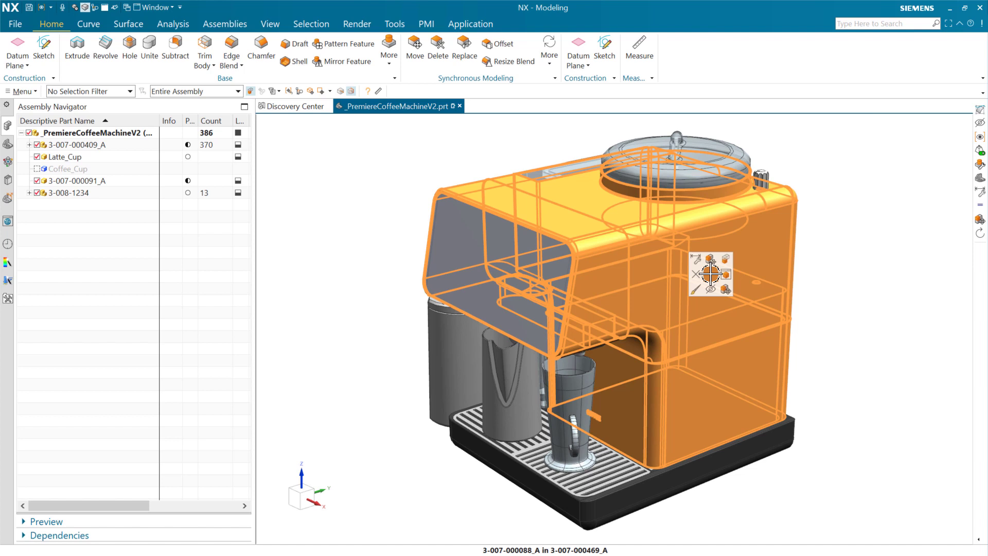
{"action": "left_click", "coordinate": [711, 290]}
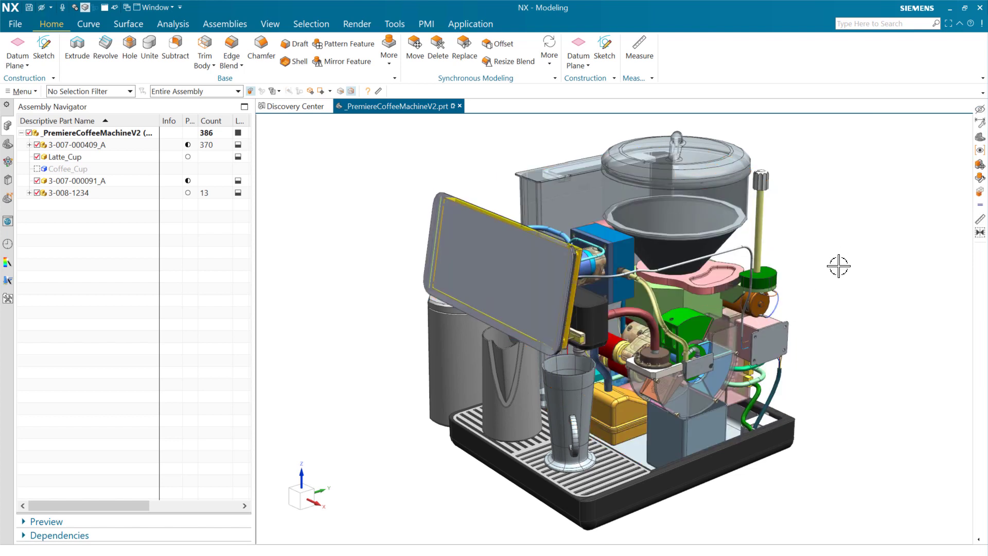
{"action": "middle_click_drag", "start_coordinate": [838, 267], "coordinate": [757, 259]}
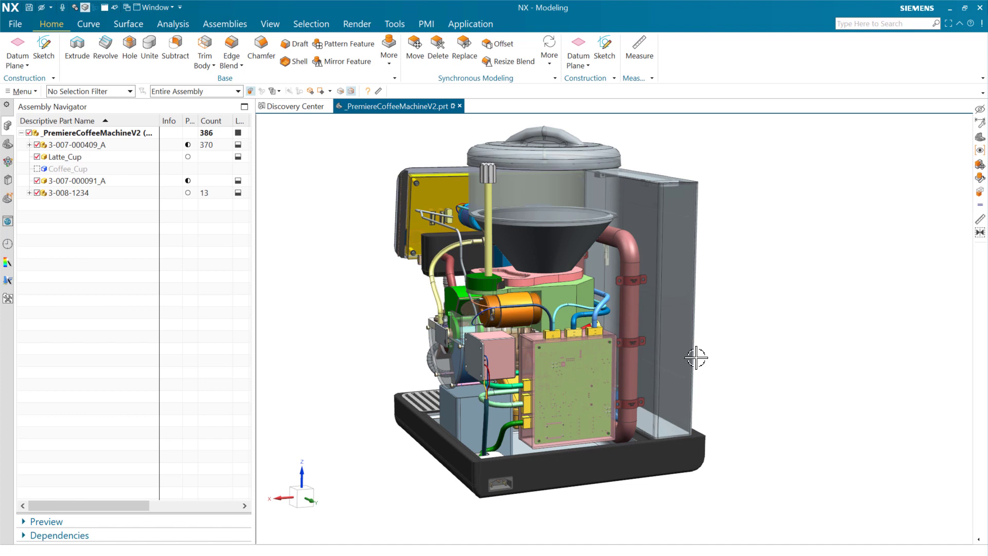
- Locate the pipe's tube brackets in the assembly tree and pack the PT_tube_bracket_001 components into one entry
{"action": "scroll", "coordinate": [618, 355], "scroll_direction": "up", "scroll_amount": 4}
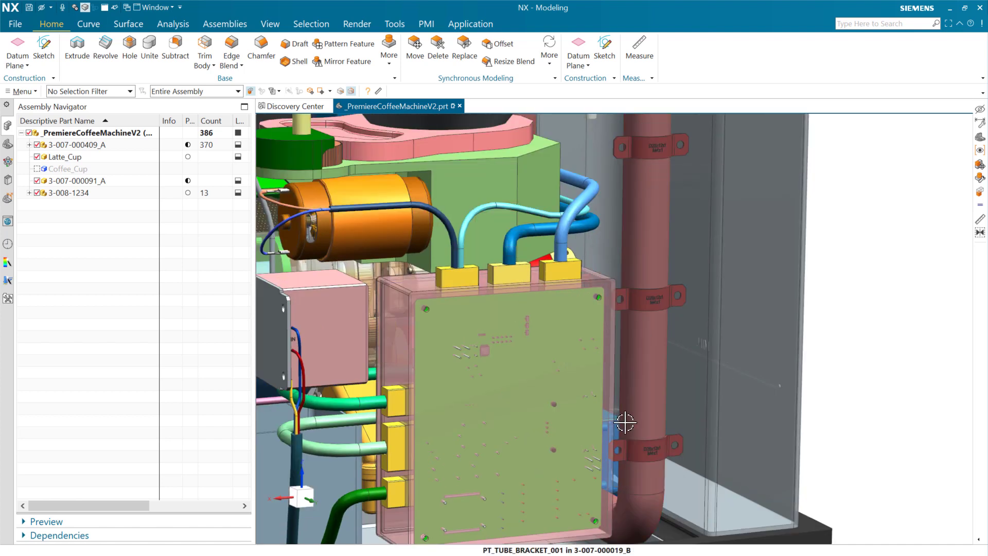
{"action": "left_click", "coordinate": [629, 143]}
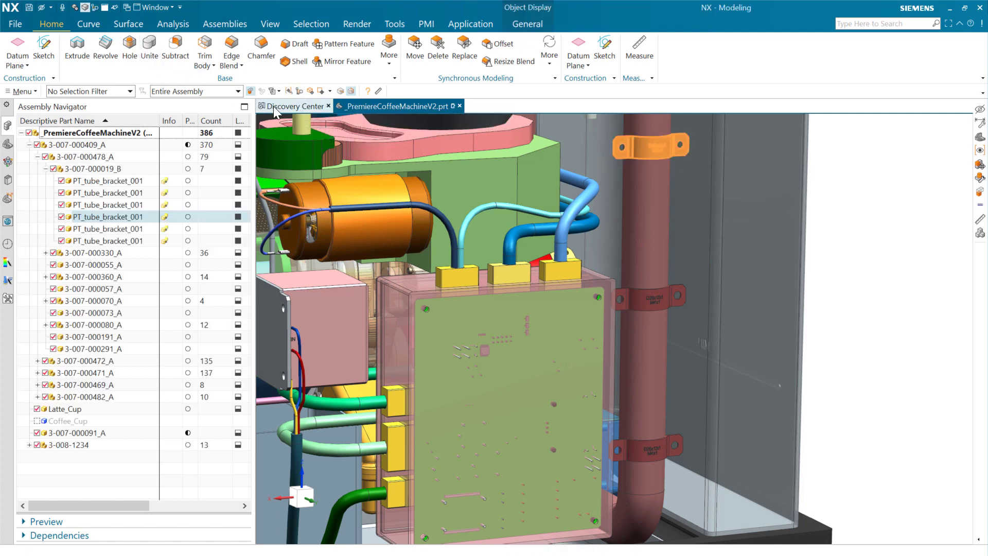
{"action": "left_click", "coordinate": [303, 93]}
{"action": "left_click", "coordinate": [107, 181]}
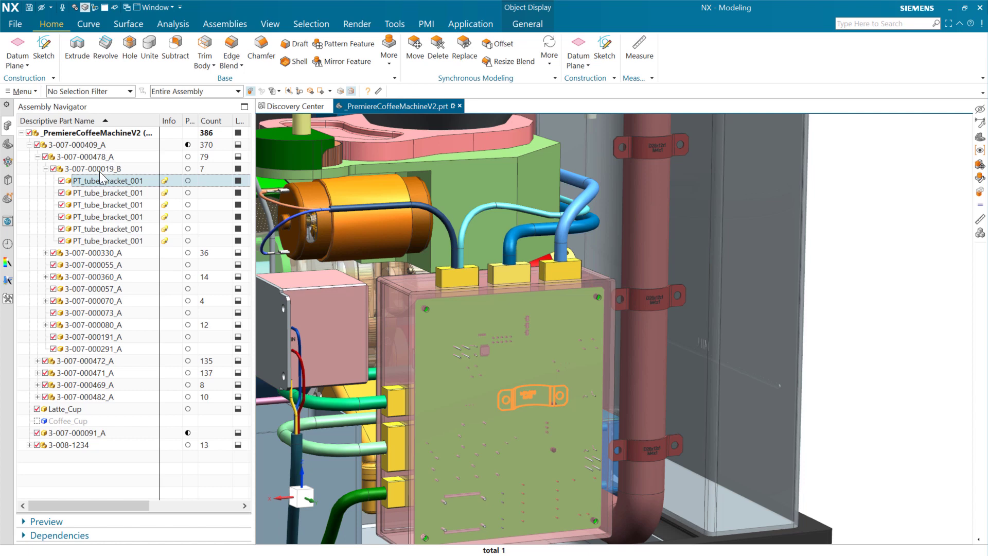
{"action": "right_click", "coordinate": [95, 181]}
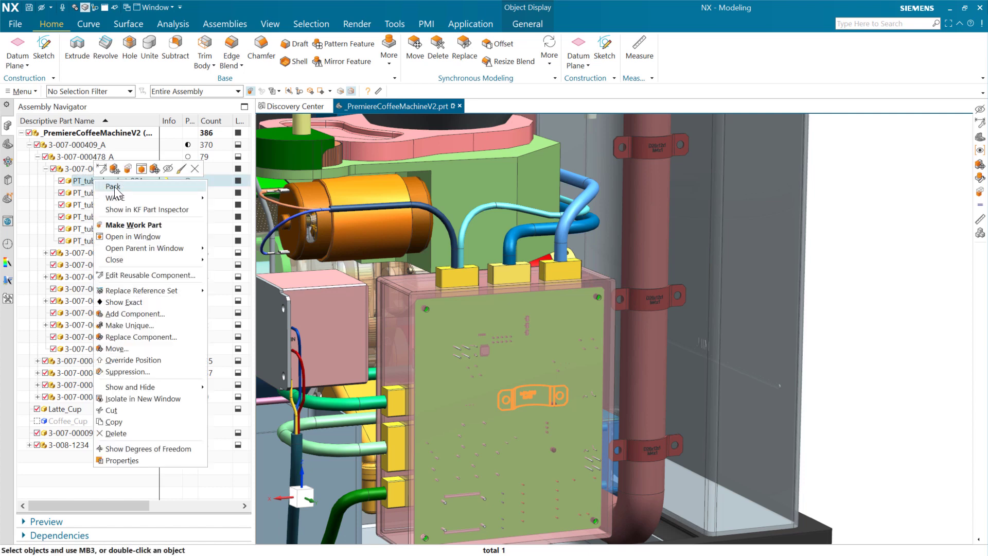
{"action": "left_click", "coordinate": [116, 187]}
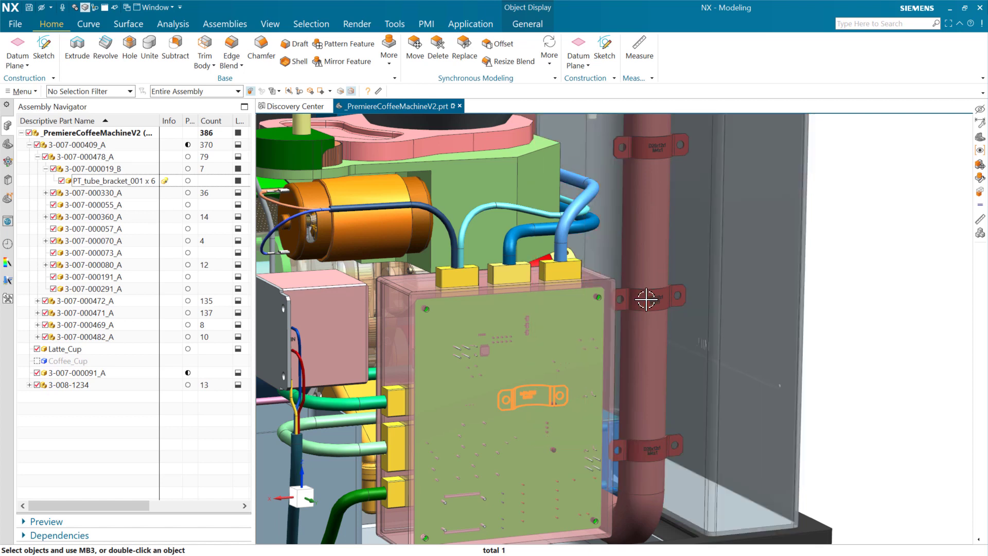
- Open the middle tube bracket on the pipe for editing as a reusable component
{"action": "scroll", "coordinate": [643, 304], "scroll_direction": "up", "scroll_amount": 5}
{"action": "scroll", "coordinate": [656, 278], "scroll_direction": "up", "scroll_amount": 2}
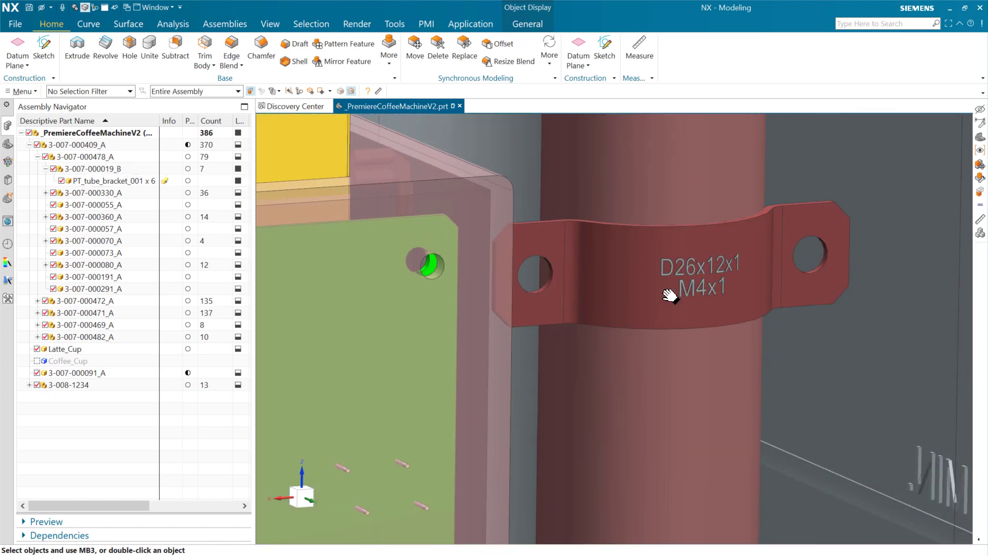
{"action": "middle_click_drag", "start_coordinate": [656, 278], "coordinate": [690, 312], "text": "shift"}
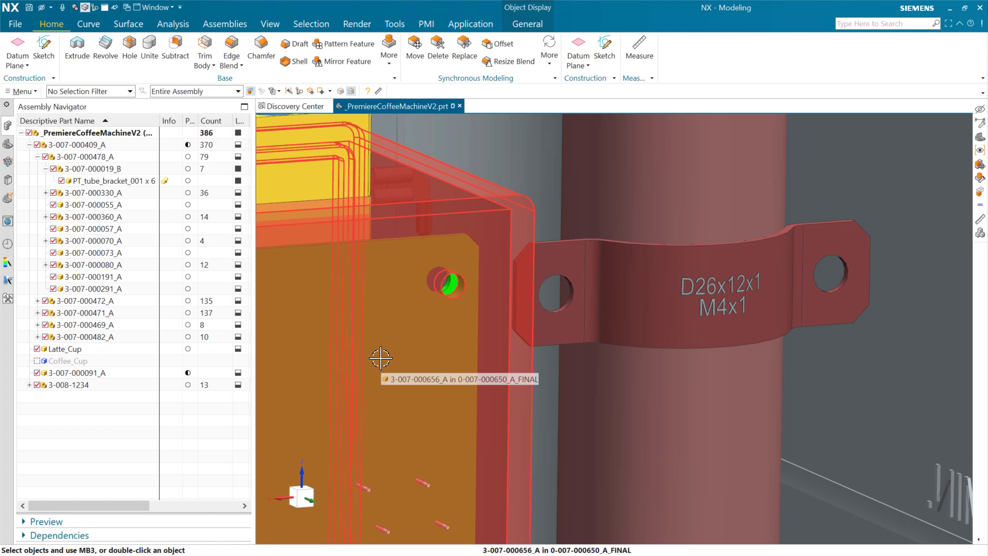
{"action": "left_click", "coordinate": [607, 285]}
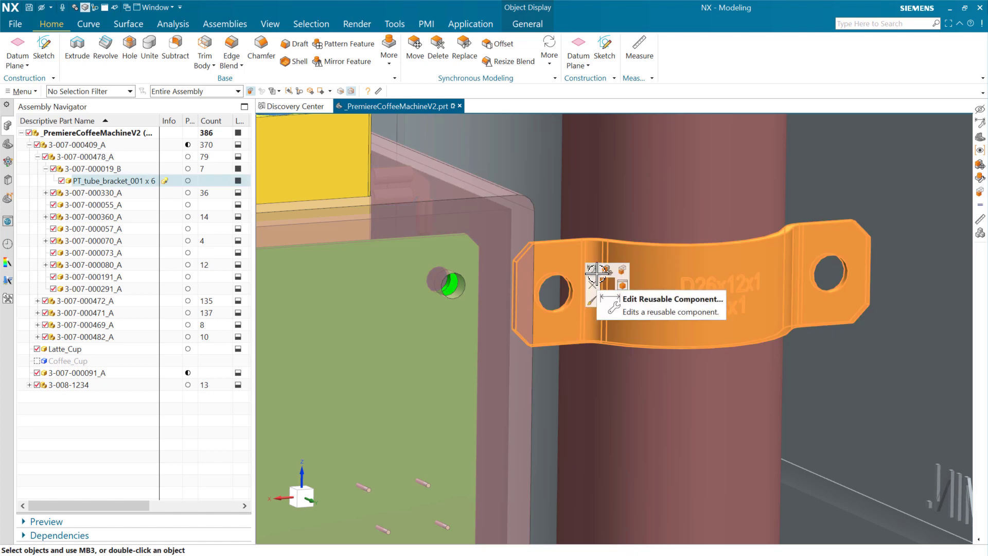
{"action": "left_click", "coordinate": [593, 271]}
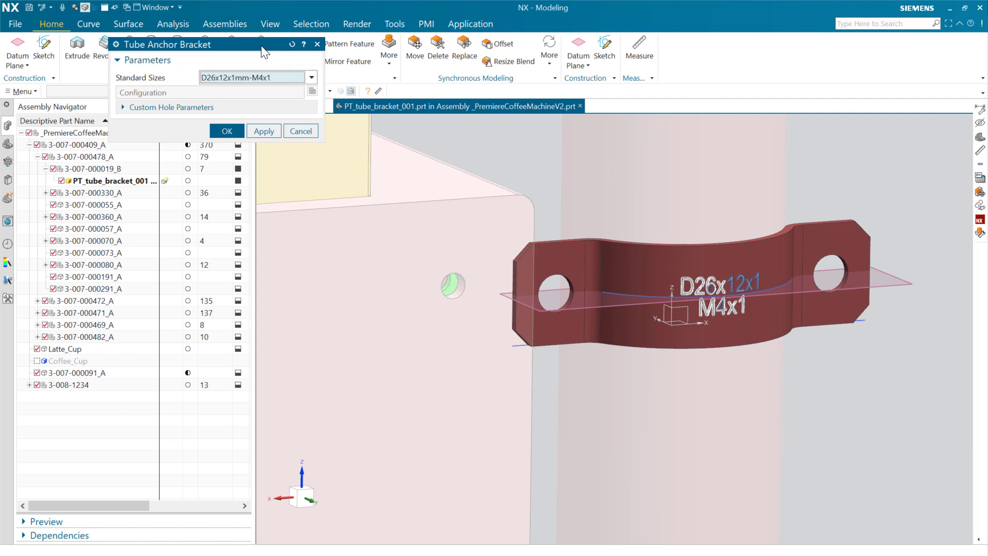
{"action": "left_click_drag", "start_coordinate": [269, 50], "coordinate": [426, 171]}
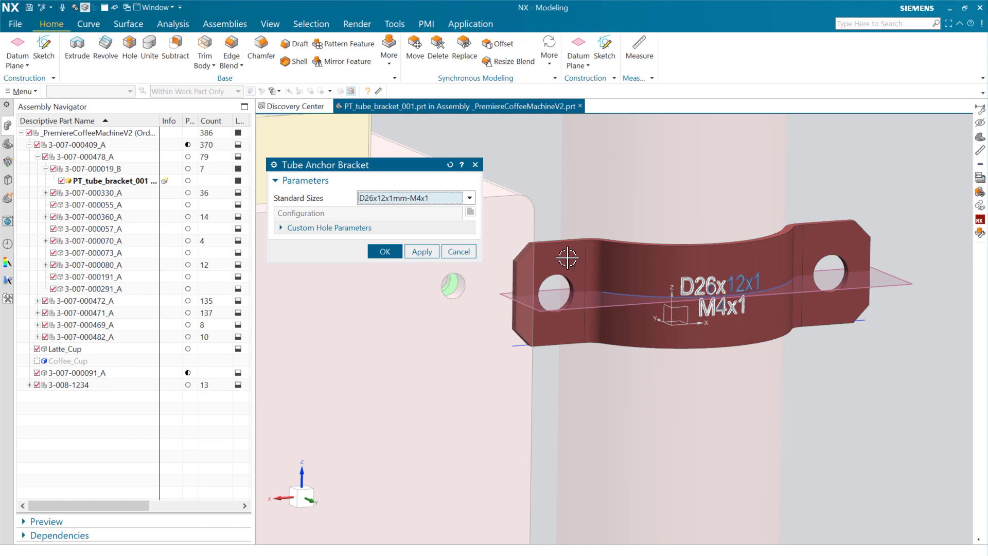
- Try the standard bracket sizes D26x20x1mm-M4x1, D26x24x1mm-M4x2 and D26x36x1mm-M4x2 in turn
{"action": "left_click", "coordinate": [470, 198]}
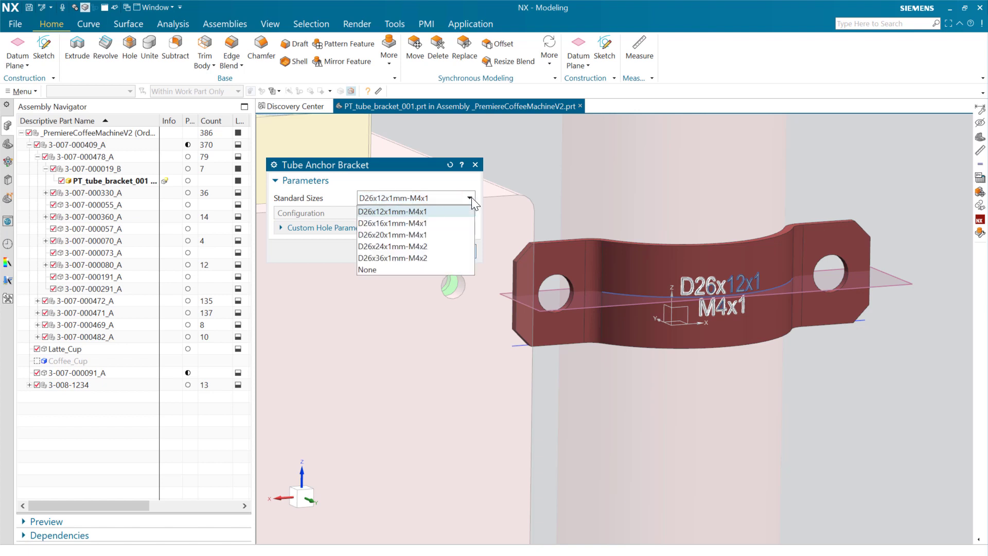
{"action": "left_click", "coordinate": [393, 235]}
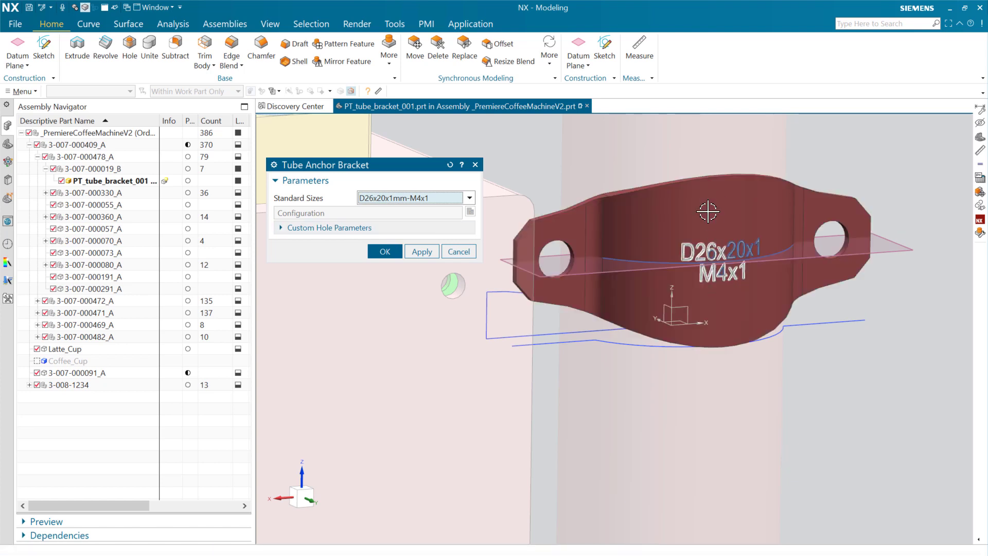
{"action": "left_click", "coordinate": [385, 199]}
{"action": "left_click", "coordinate": [392, 246]}
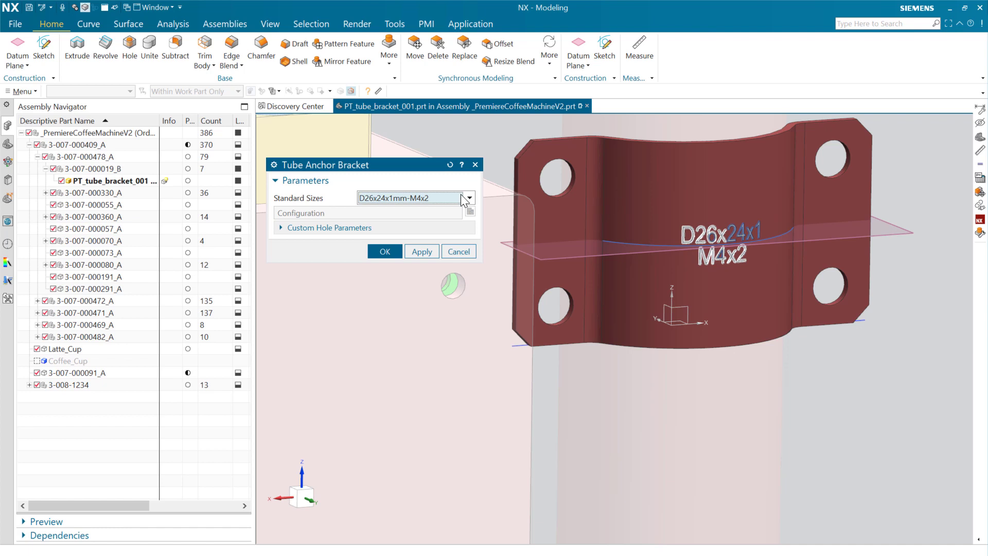
{"action": "left_click", "coordinate": [397, 199]}
{"action": "left_click", "coordinate": [397, 258]}
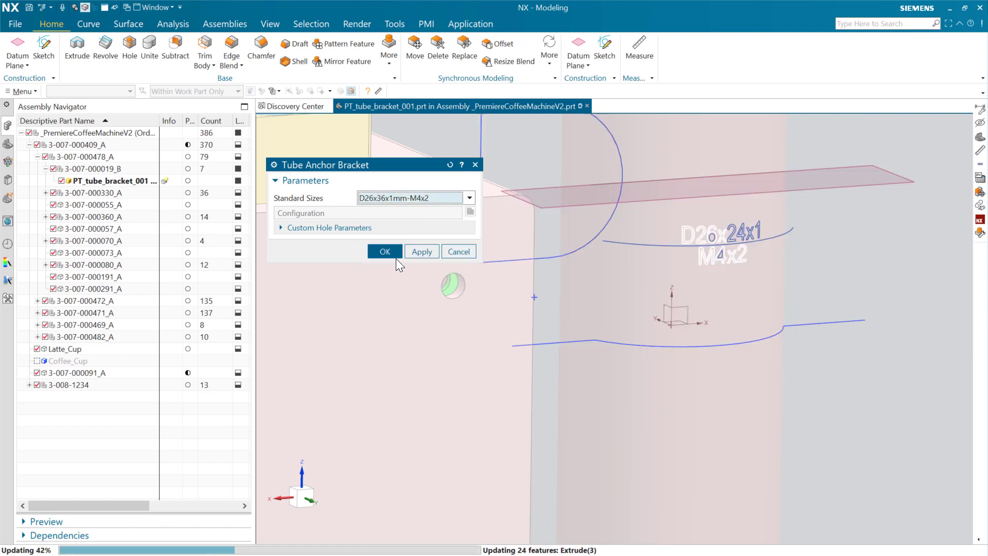
{"action": "middle_click_drag", "start_coordinate": [630, 247], "coordinate": [622, 370], "text": "shift"}
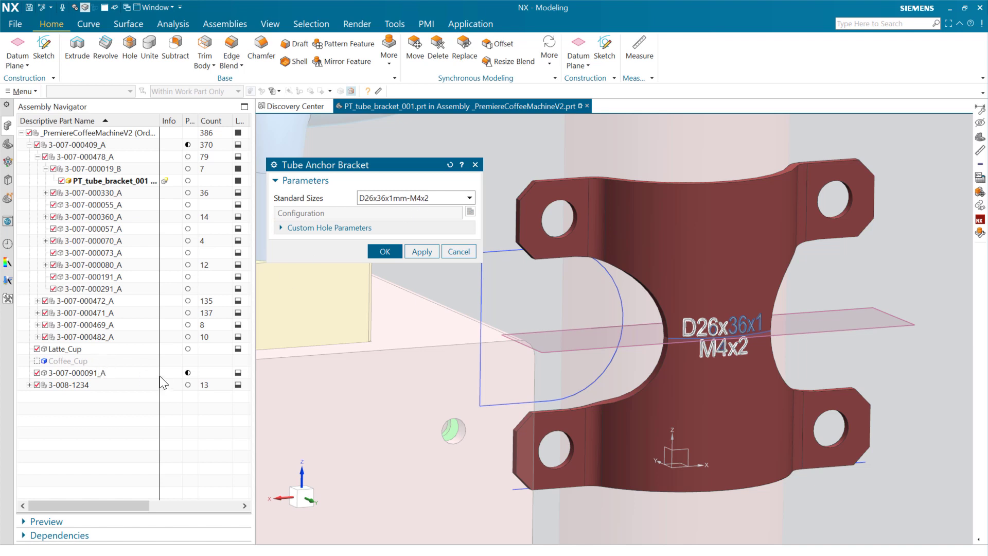
- Set the bracket's standard size to D26x12x1mm-M4x1 and accept the reusable component edit
{"action": "left_click", "coordinate": [390, 203]}
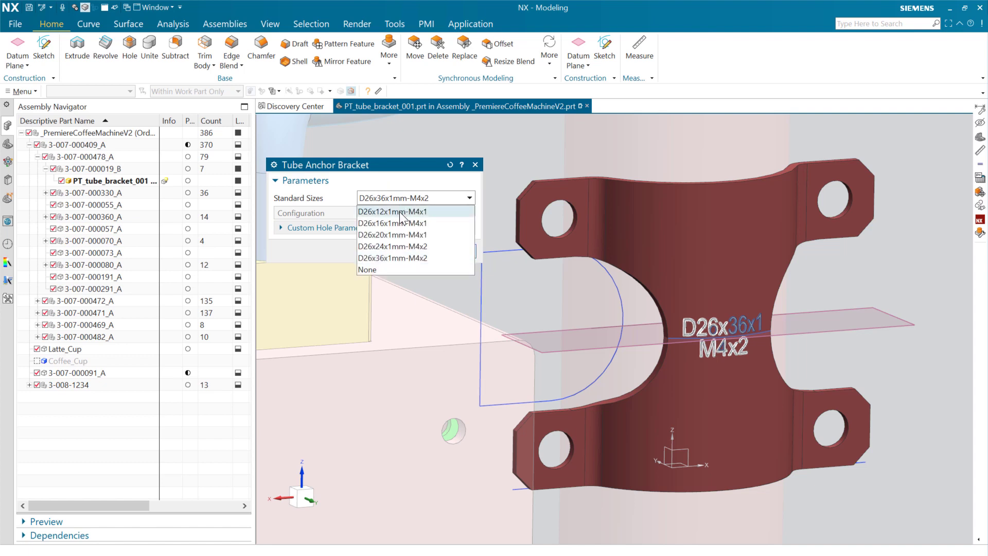
{"action": "left_click", "coordinate": [399, 212]}
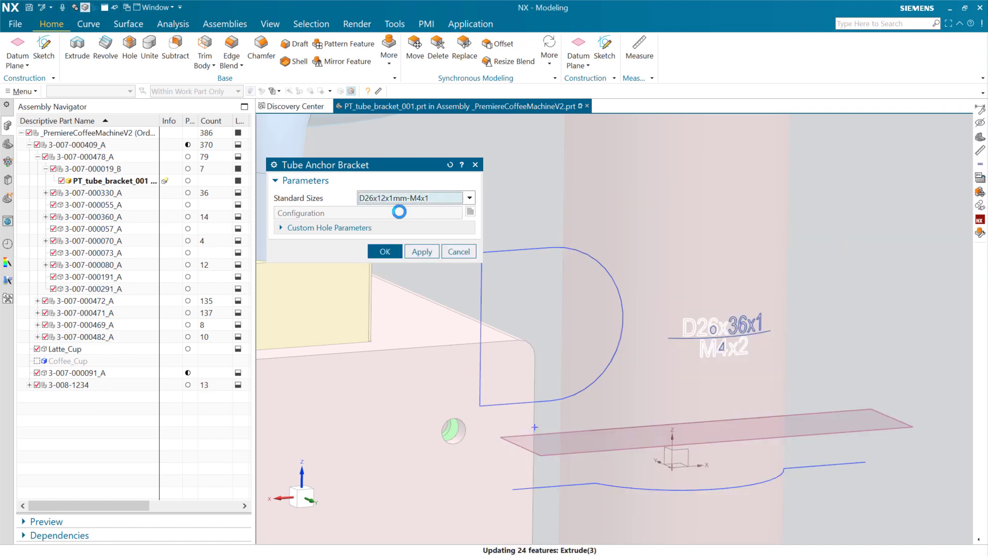
{"action": "left_click", "coordinate": [386, 251]}
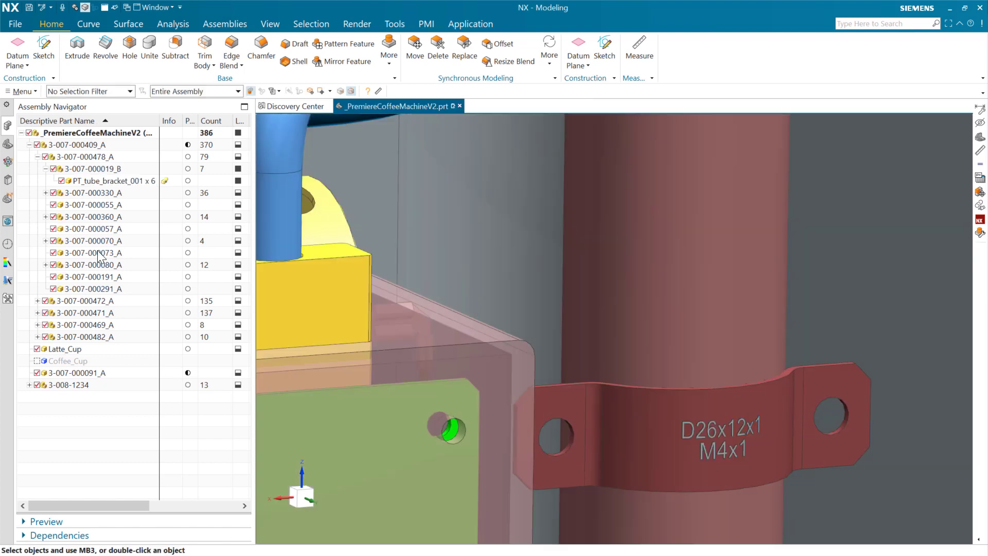
- Open PT_tube_bracket_001 in its own window and open its standard_brackets parameter table for editing
{"action": "right_click", "coordinate": [134, 186]}
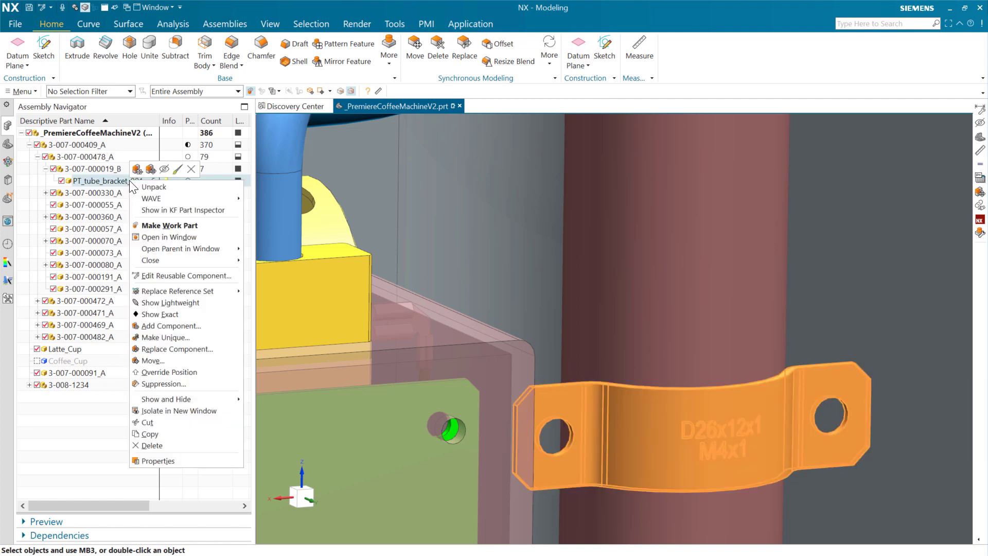
{"action": "left_click", "coordinate": [170, 236]}
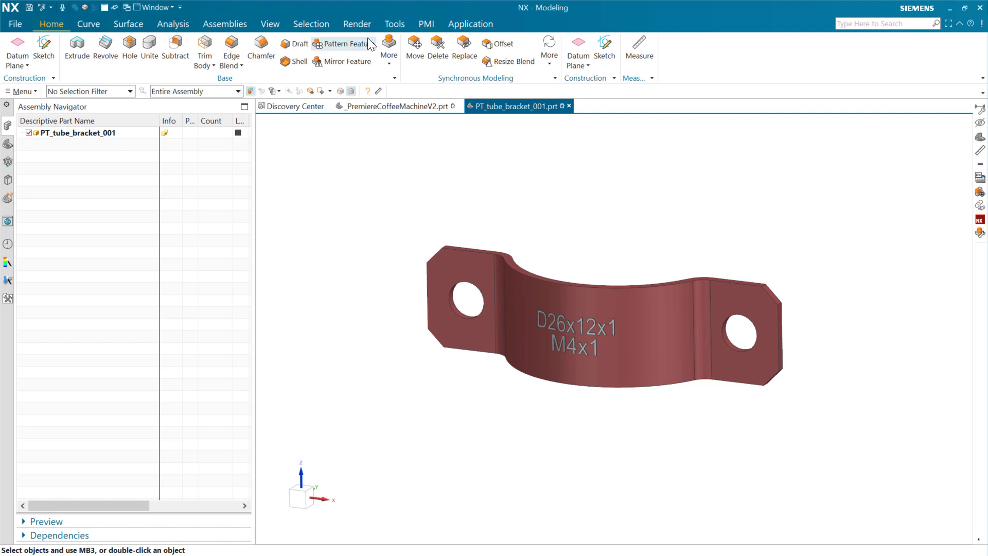
{"action": "left_click", "coordinate": [392, 24]}
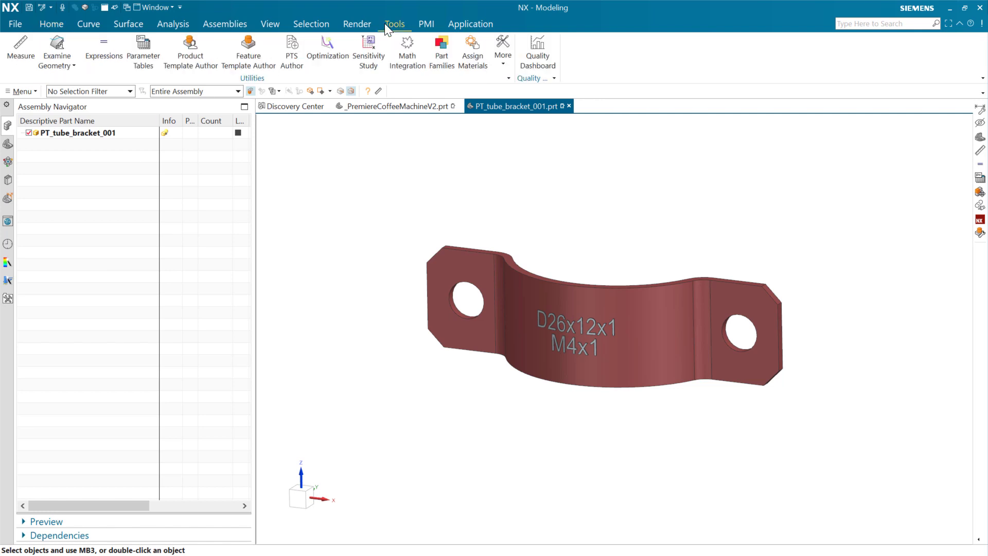
{"action": "left_click", "coordinate": [148, 60]}
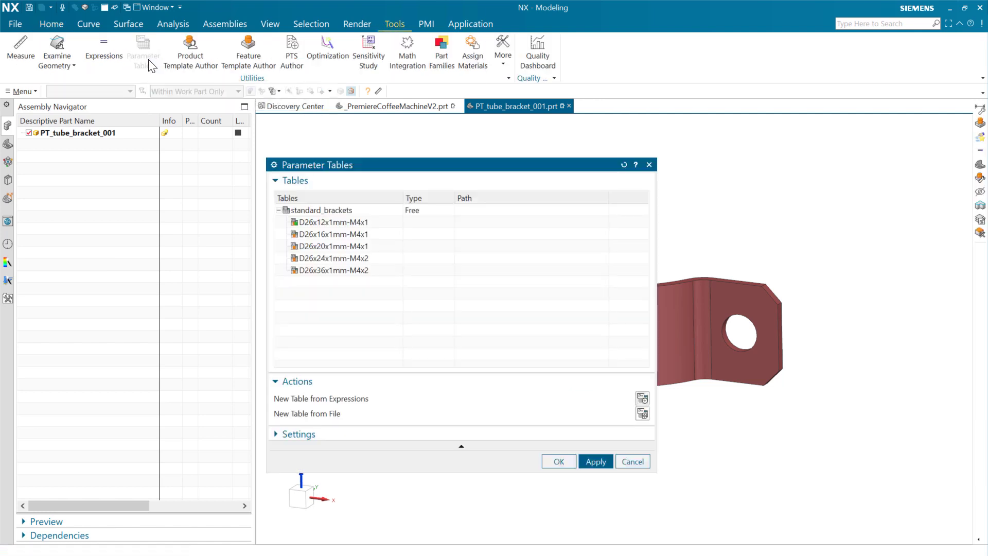
{"action": "left_click_drag", "start_coordinate": [338, 172], "coordinate": [124, 128]}
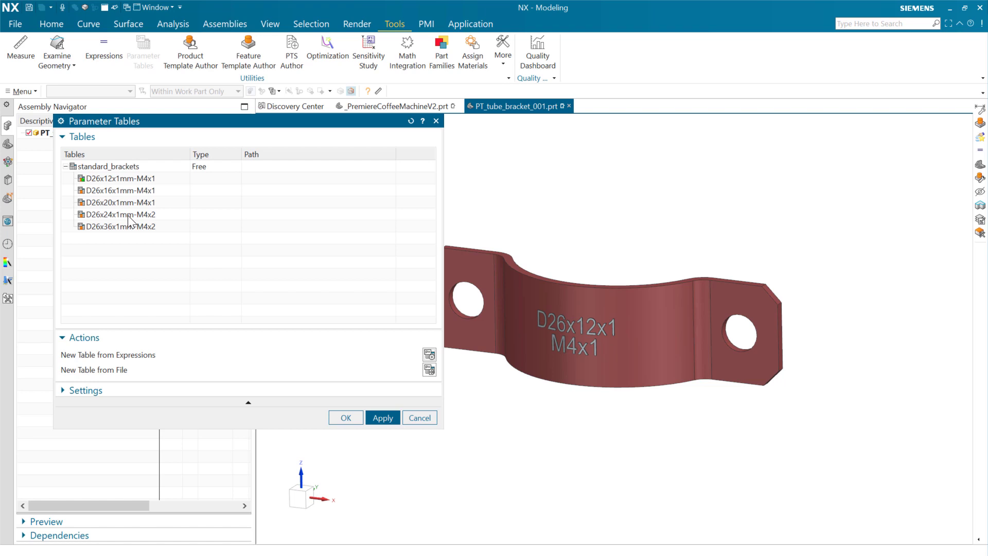
{"action": "right_click", "coordinate": [107, 180]}
{"action": "key", "text": "Escape"}
{"action": "double_click", "coordinate": [131, 167]}
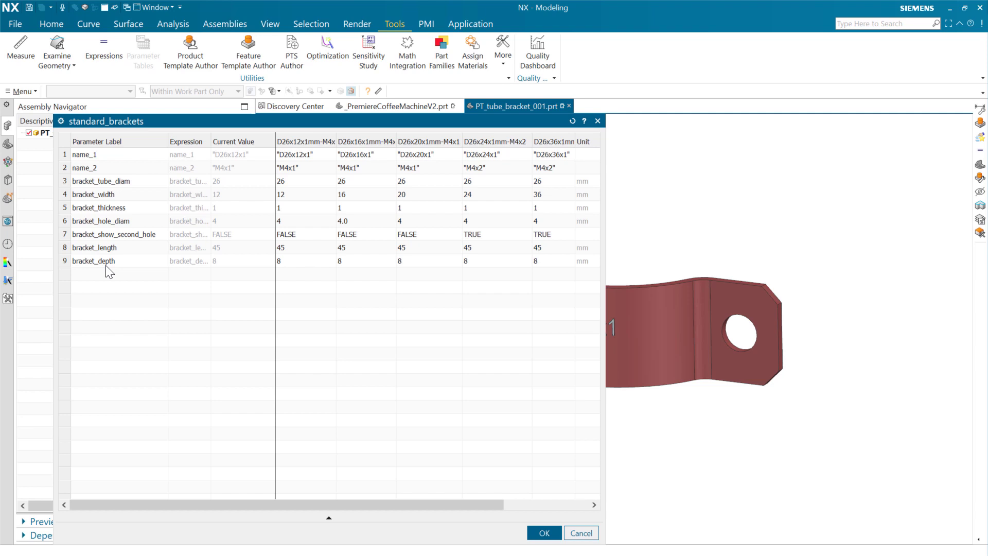
- Reorder the parameters below name_2 to bracket_length, bracket_width, bracket_depth, bracket_tube_diam, bracket_show_second_hole, bracket_thickness and bracket_hole_diam
{"action": "left_click", "coordinate": [105, 250]}
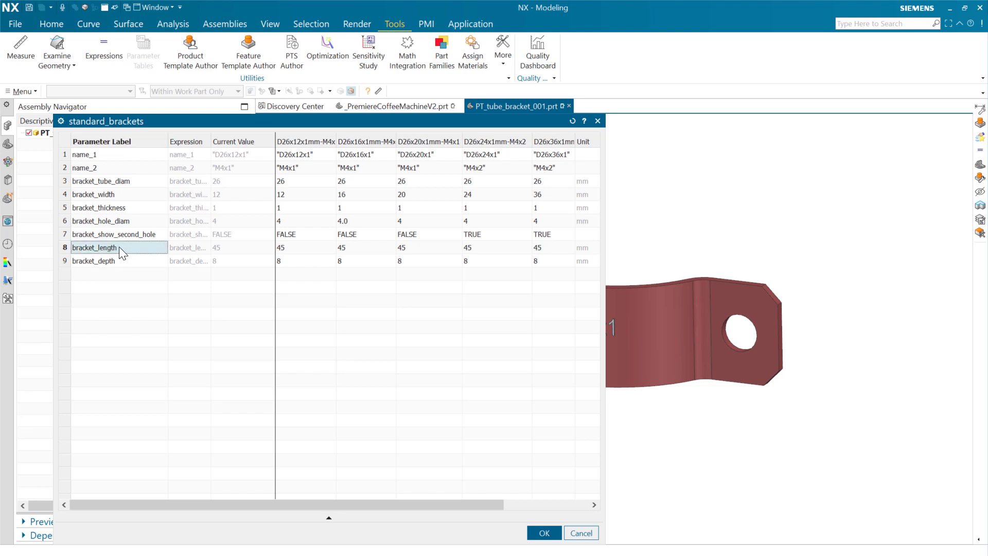
{"action": "left_click_drag", "start_coordinate": [120, 252], "coordinate": [125, 177]}
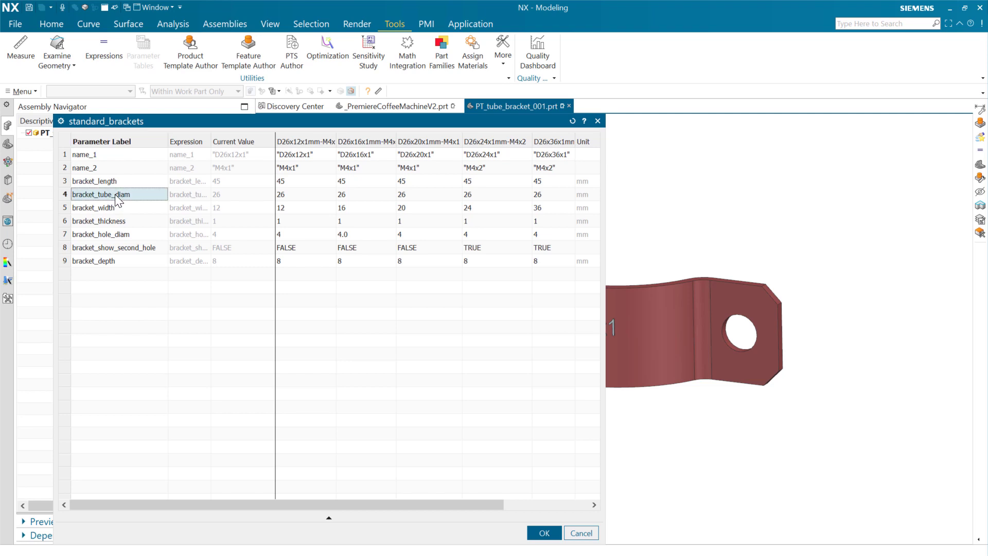
{"action": "left_click_drag", "start_coordinate": [115, 194], "coordinate": [112, 213]}
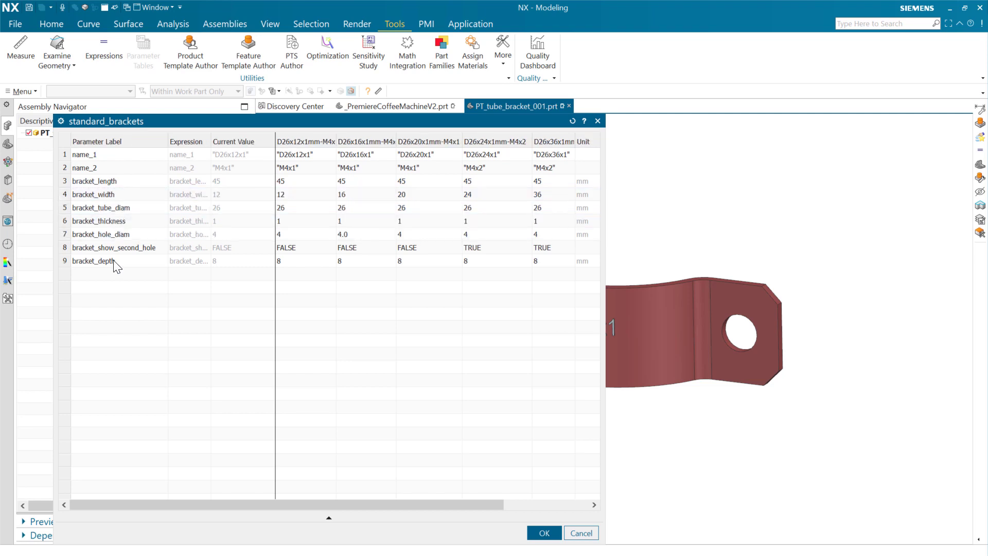
{"action": "left_click_drag", "start_coordinate": [114, 261], "coordinate": [115, 206]}
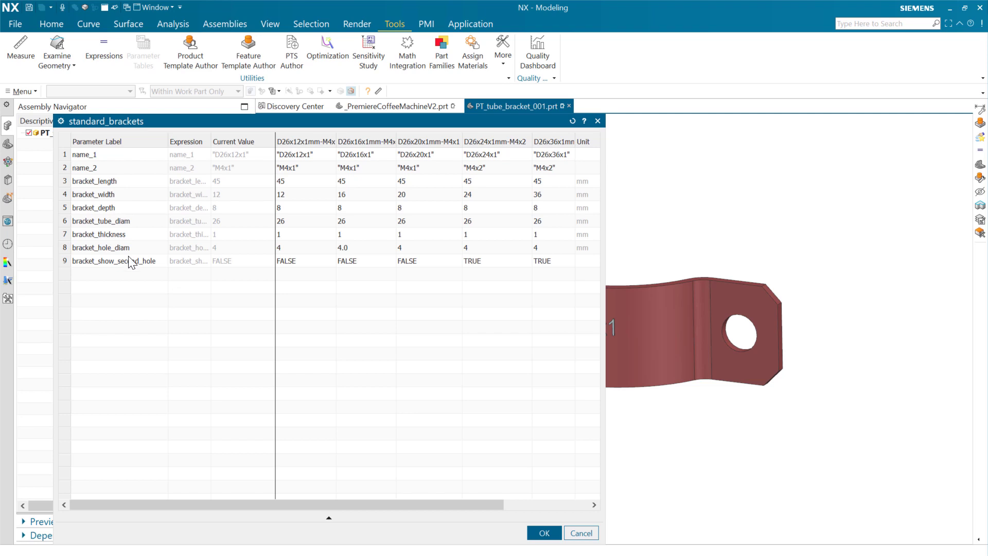
{"action": "left_click_drag", "start_coordinate": [133, 260], "coordinate": [126, 237]}
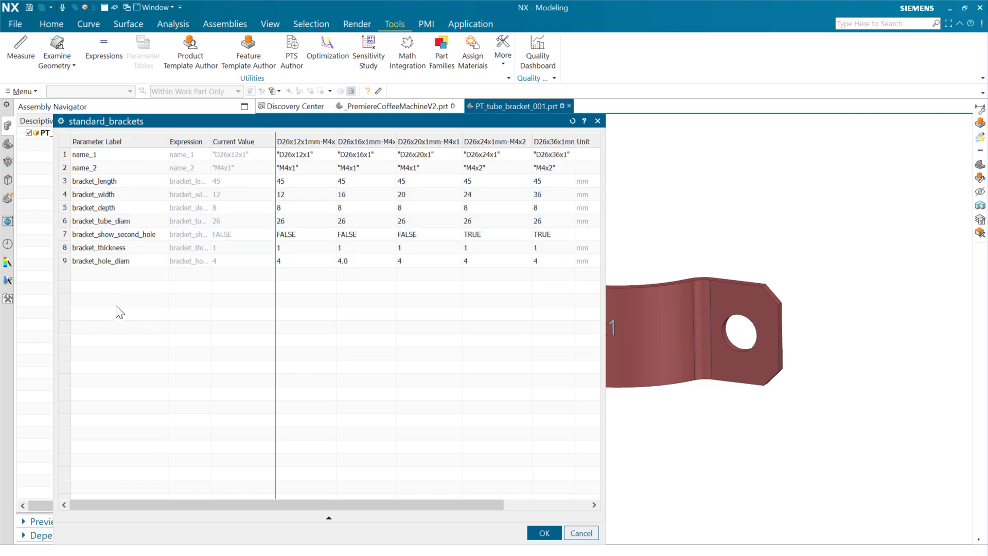
- Shift the D26x36x1mm-M4x2 column up and back down in the column configuration, and accept the standard_brackets table
{"action": "right_click", "coordinate": [381, 142]}
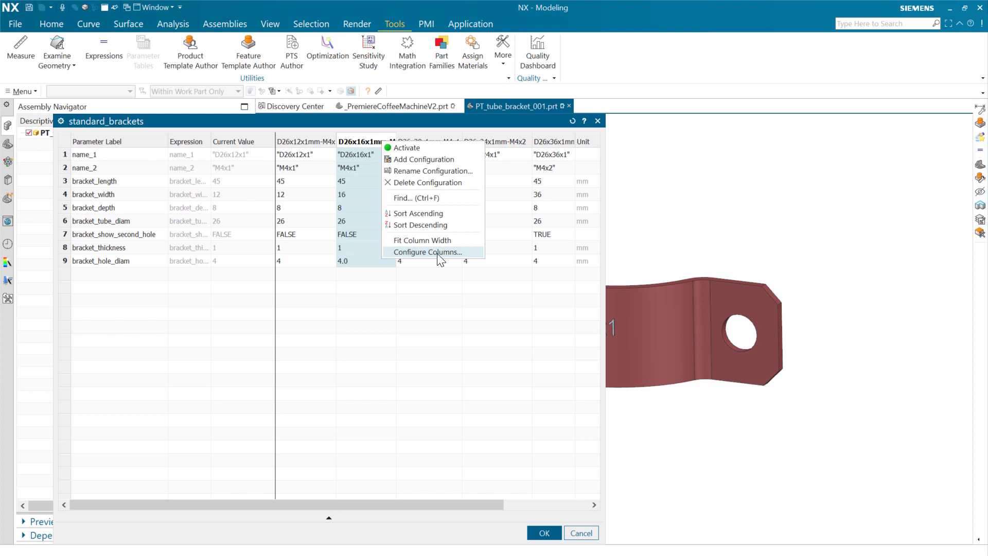
{"action": "left_click", "coordinate": [437, 252]}
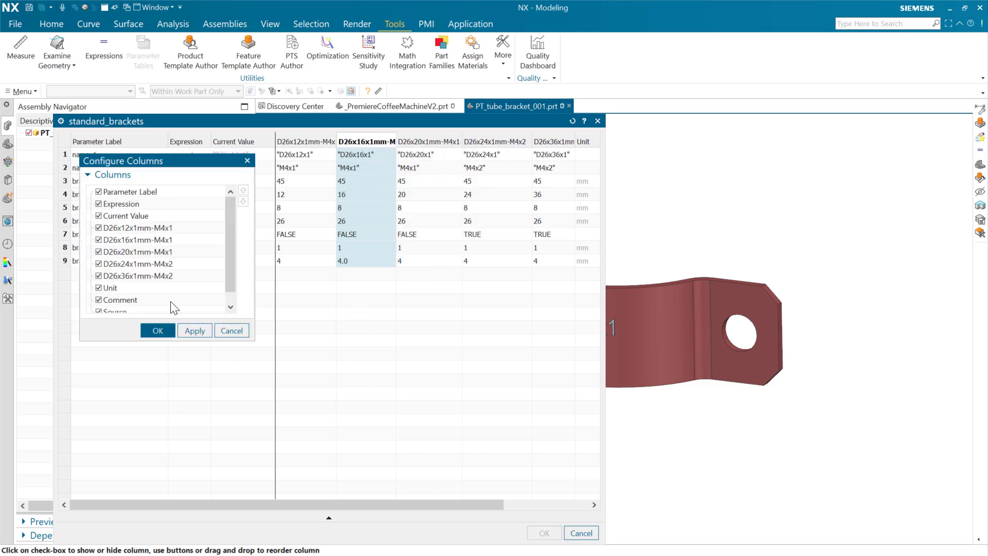
{"action": "left_click", "coordinate": [150, 276]}
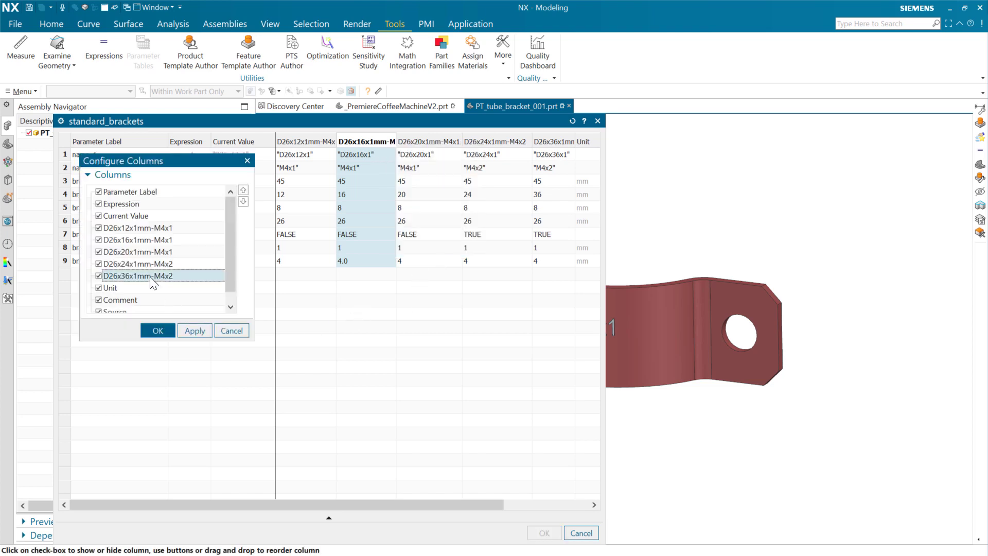
{"action": "left_click", "coordinate": [242, 189]}
{"action": "left_click", "coordinate": [243, 202]}
{"action": "left_click", "coordinate": [157, 331]}
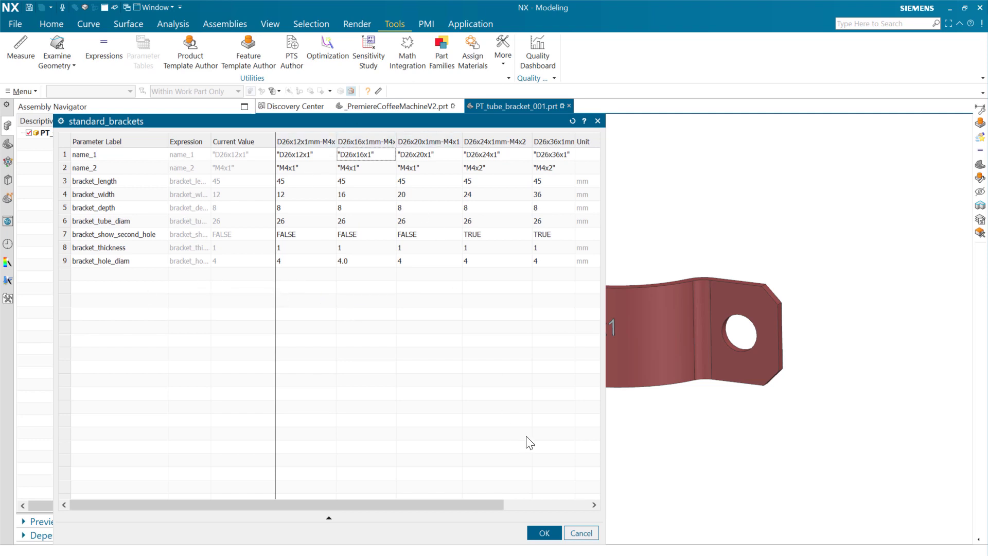
{"action": "left_click", "coordinate": [546, 533]}
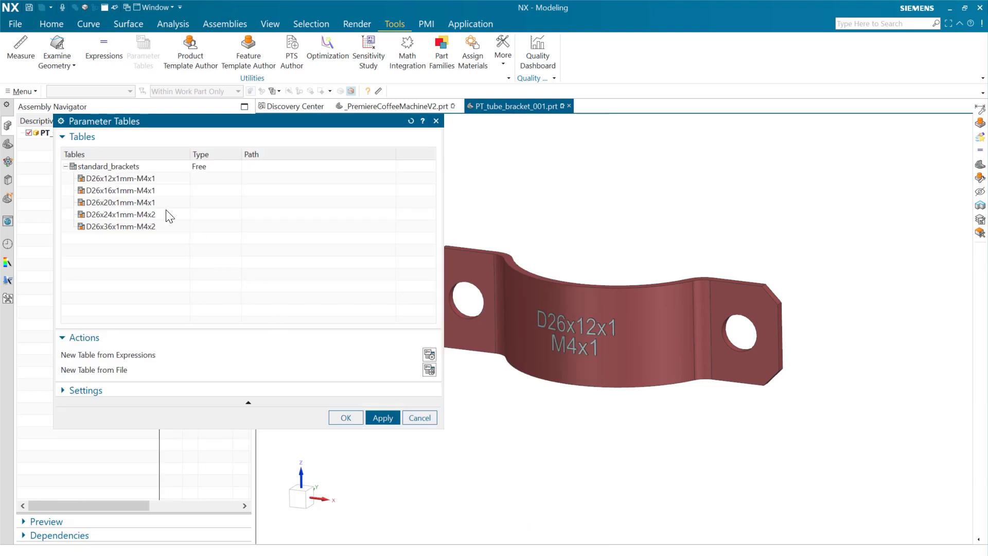
- Review the editing options offered for the D26x16x1mm-M4x1 configuration and for the D26x20x1mm-M4x1 column of the standard_brackets table
{"action": "right_click", "coordinate": [145, 190]}
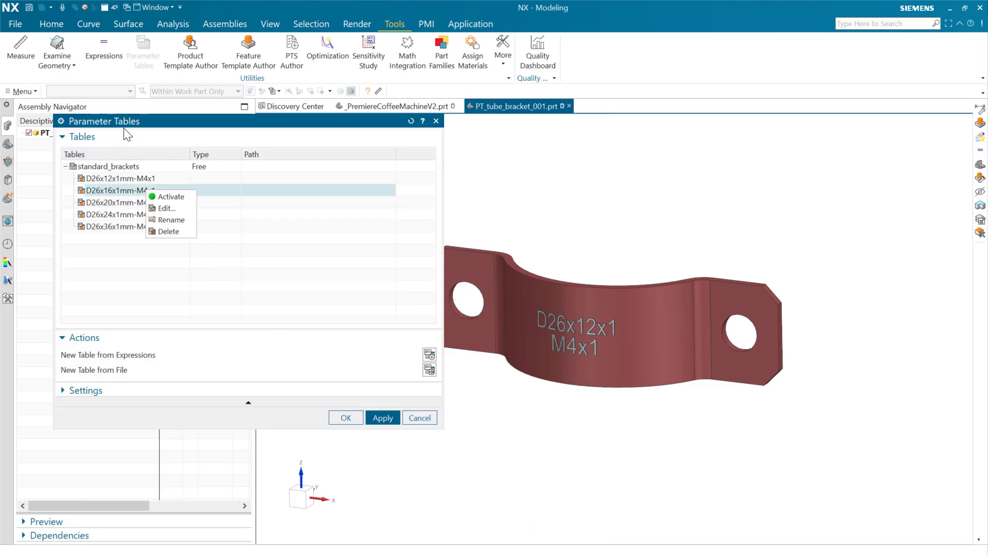
{"action": "left_click", "coordinate": [174, 232]}
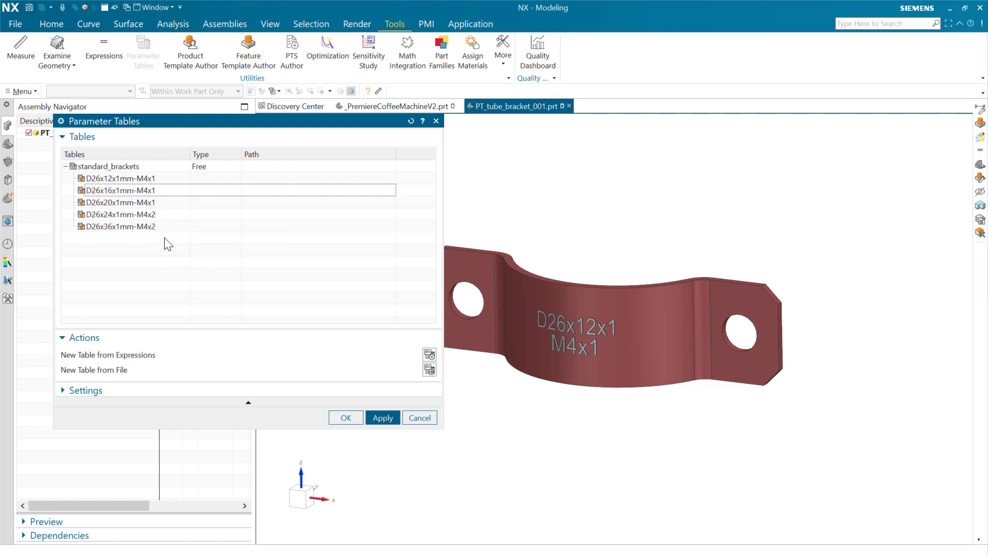
{"action": "double_click", "coordinate": [133, 167]}
{"action": "left_click", "coordinate": [428, 142]}
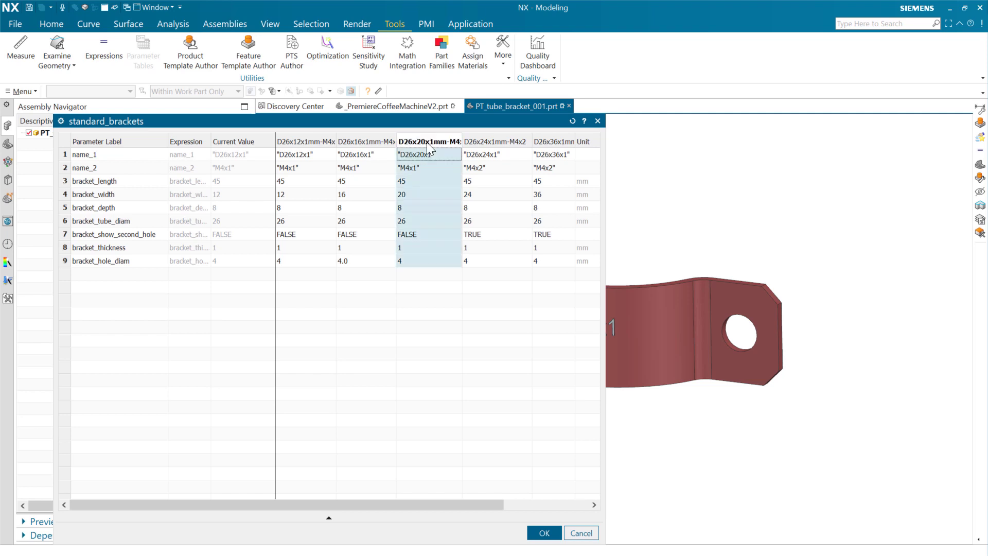
{"action": "right_click", "coordinate": [428, 142]}
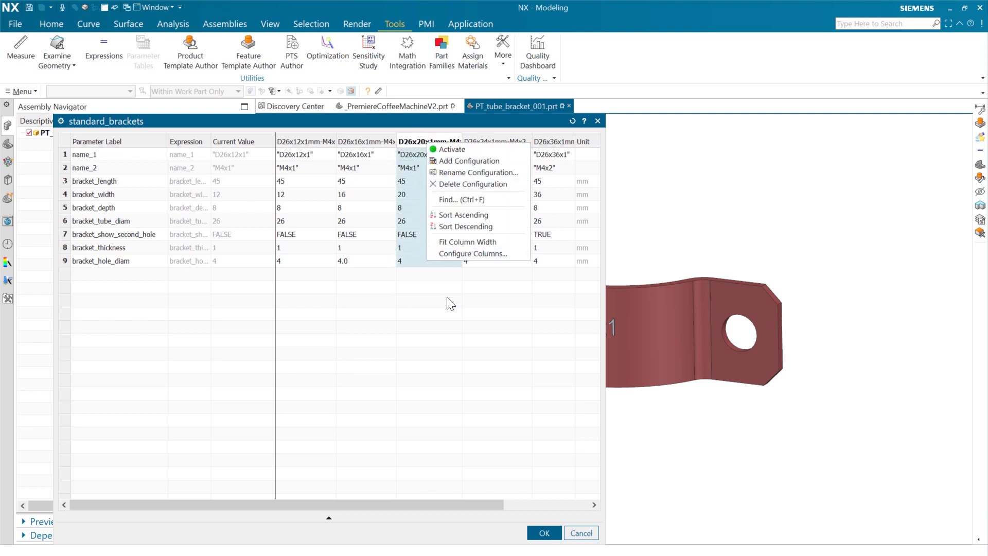
{"action": "left_click", "coordinate": [439, 338]}
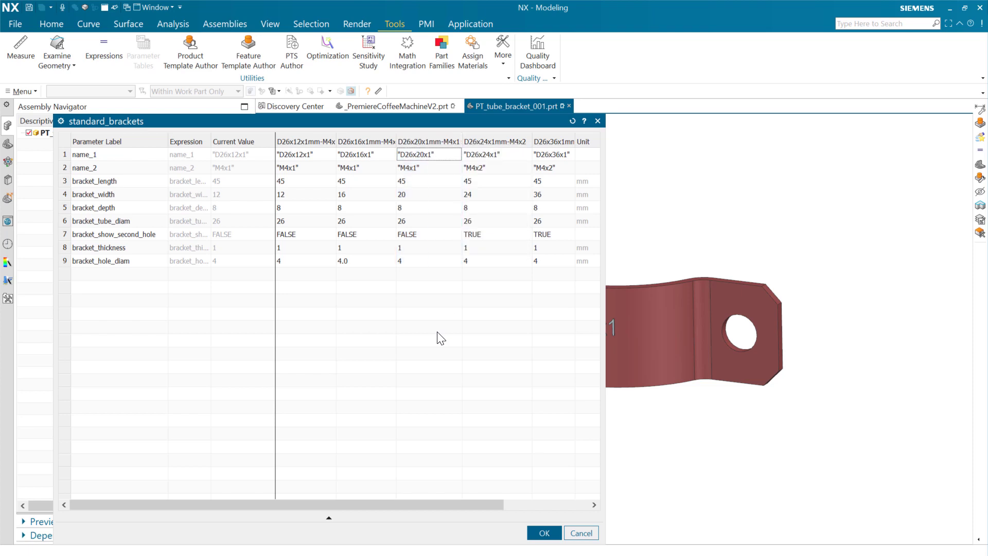
{"action": "left_click", "coordinate": [547, 533]}
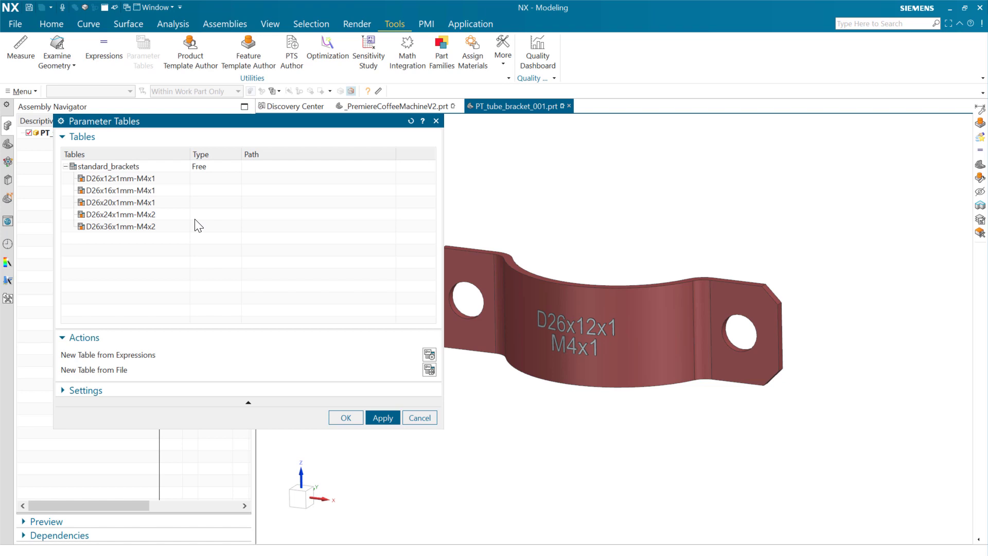
- Accept the parameter tables and open the bracket part in Product Template Author
{"action": "left_click", "coordinate": [344, 417]}
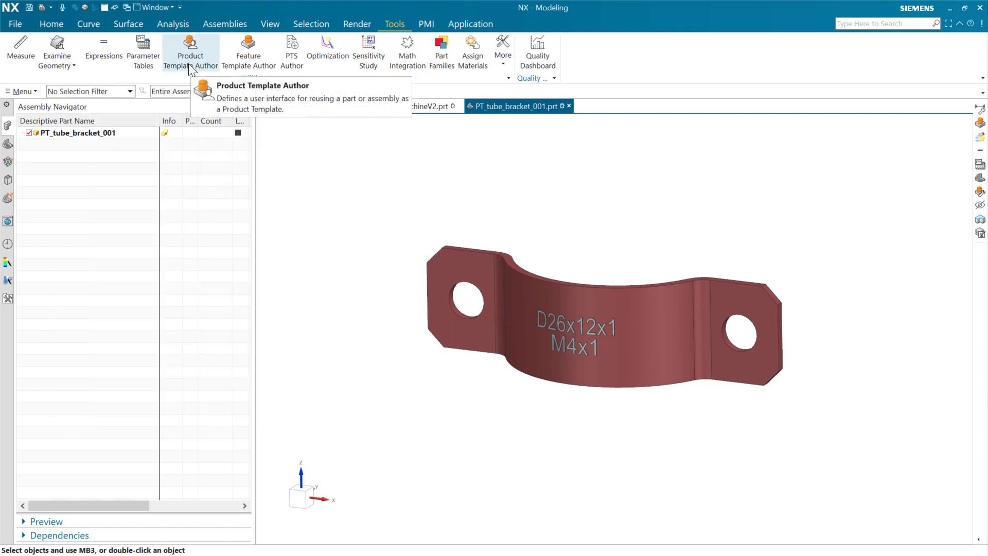
{"action": "mouse_move", "coordinate": [166, 142]}
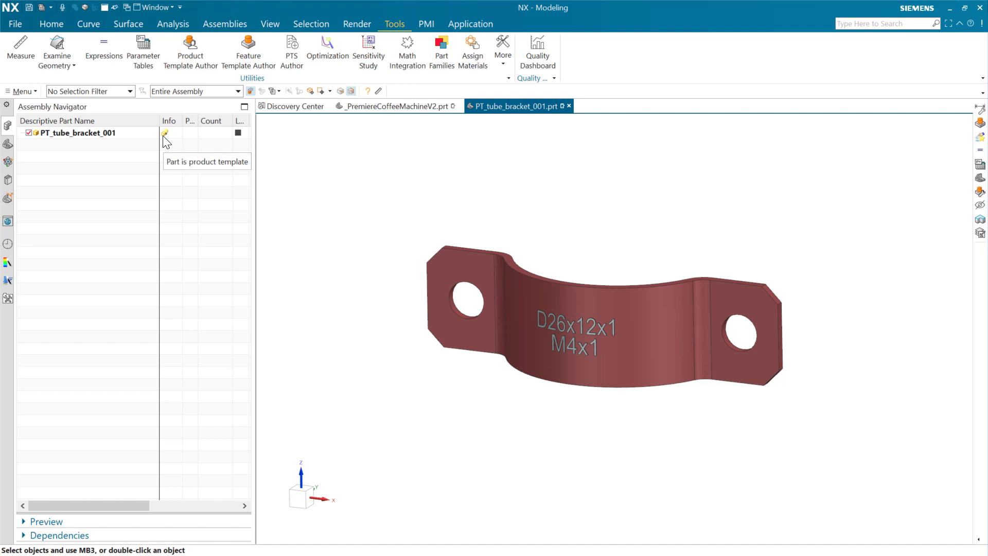
{"action": "left_click", "coordinate": [192, 58]}
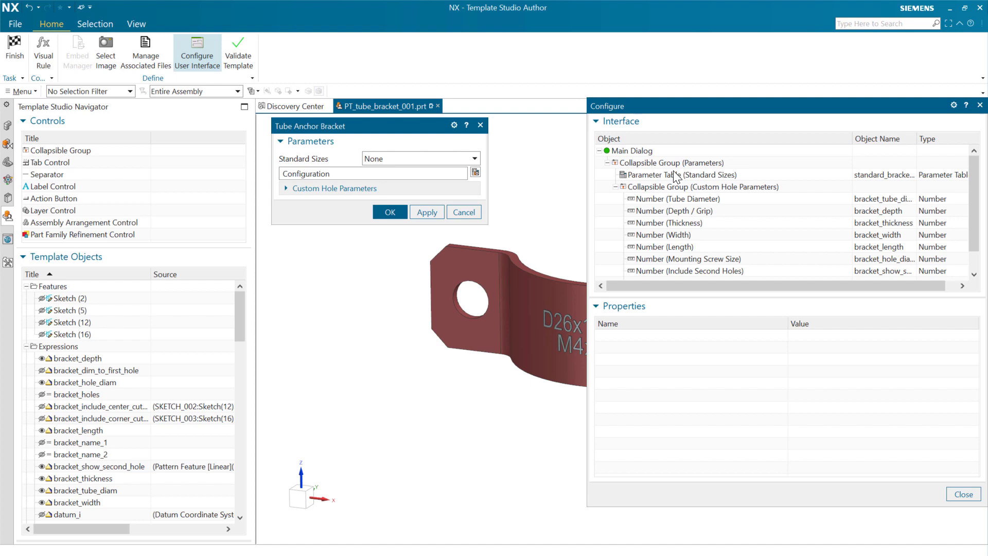
- Examine the Standard Sizes parameter table's properties, the standard_brackets template object and the sizes offered in the Tube Anchor Bracket dialog
{"action": "left_click", "coordinate": [673, 175]}
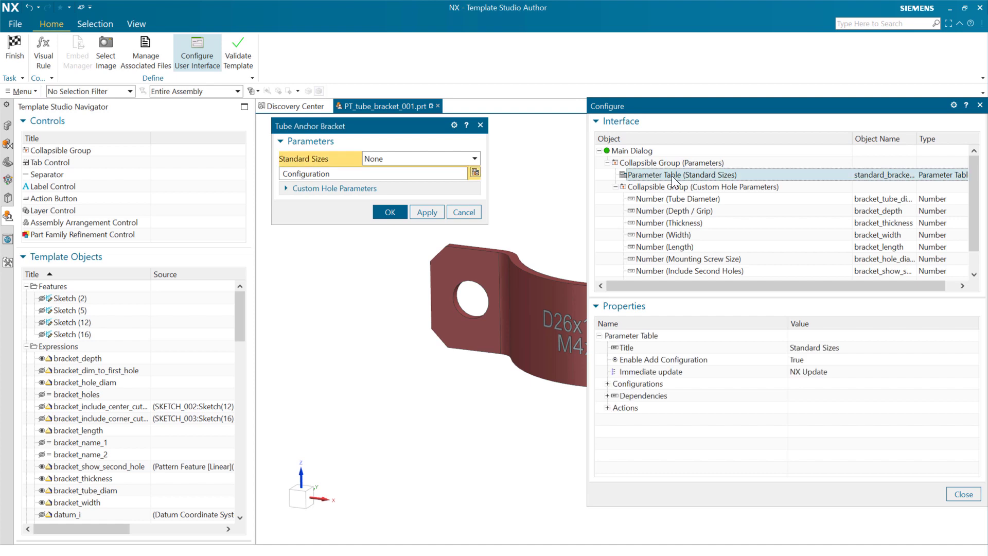
{"action": "left_click_drag", "start_coordinate": [240, 324], "coordinate": [245, 502]}
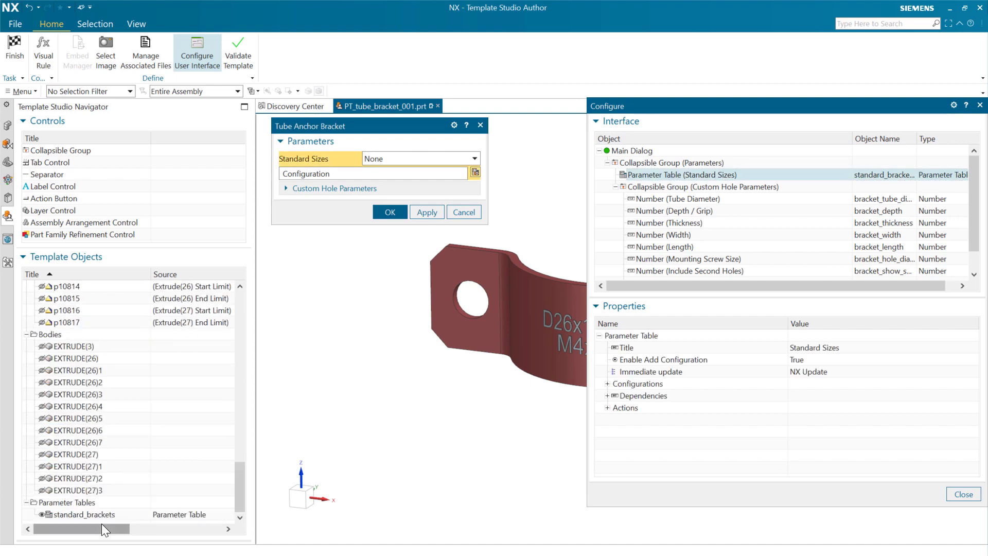
{"action": "left_click_drag", "start_coordinate": [92, 518], "coordinate": [173, 518]}
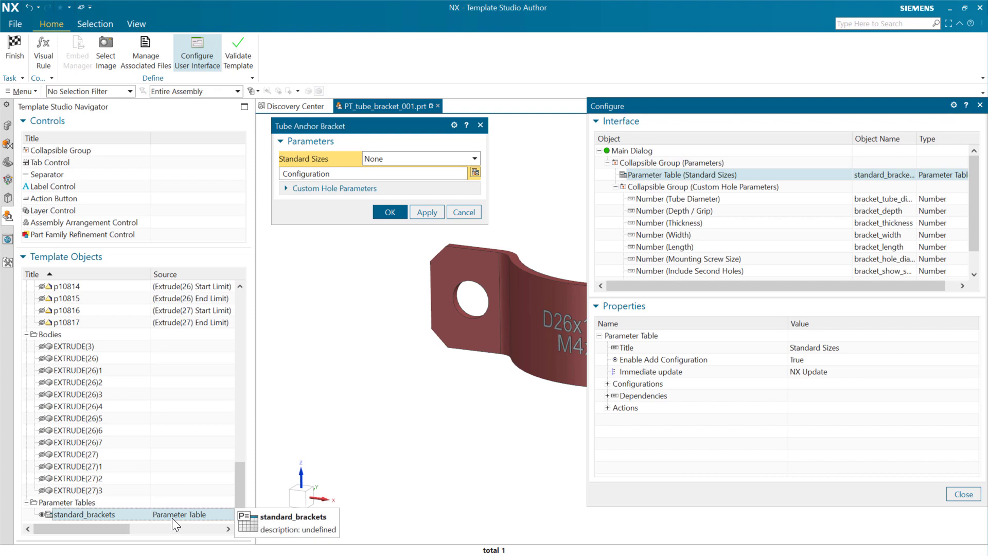
{"action": "right_click", "coordinate": [176, 517]}
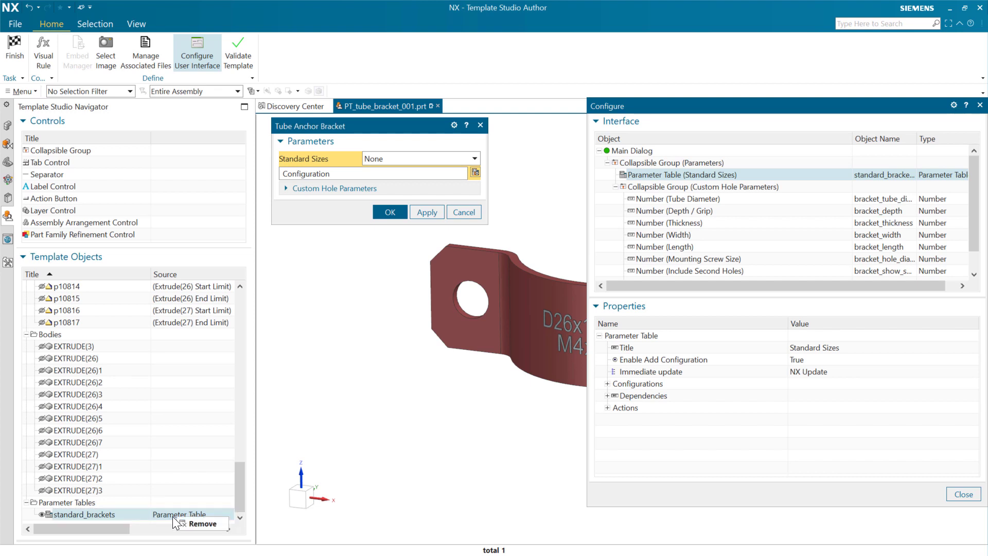
{"action": "left_click", "coordinate": [114, 514]}
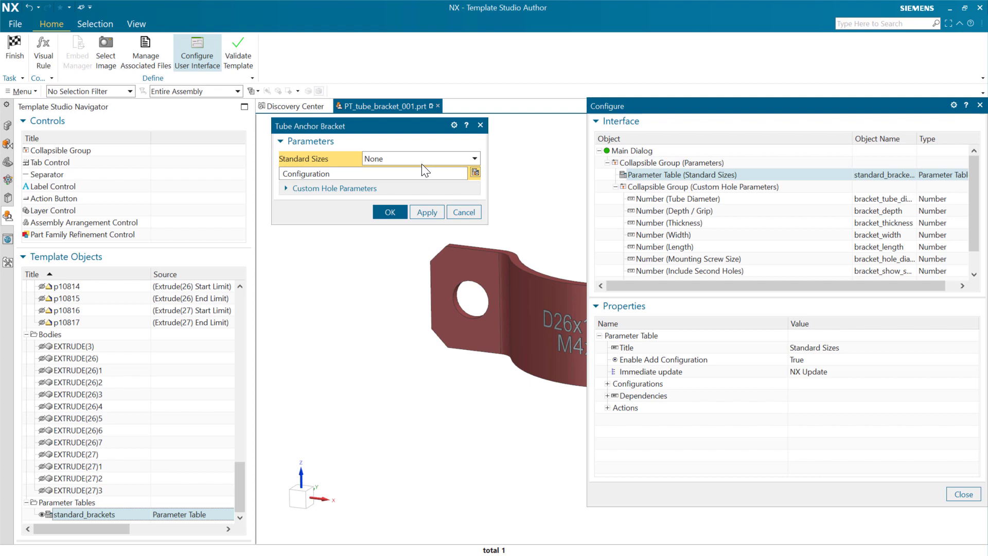
{"action": "left_click", "coordinate": [474, 159]}
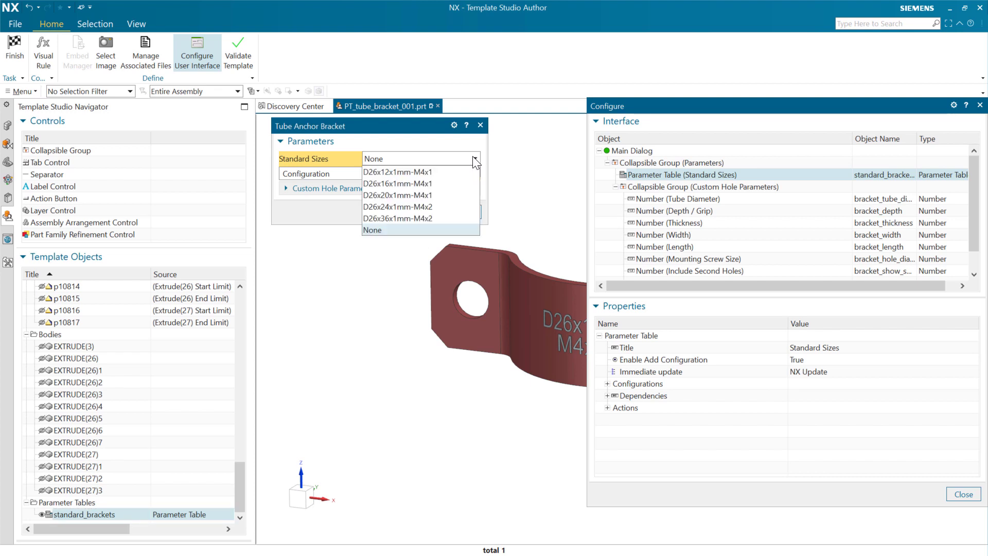
{"action": "left_click", "coordinate": [474, 160]}
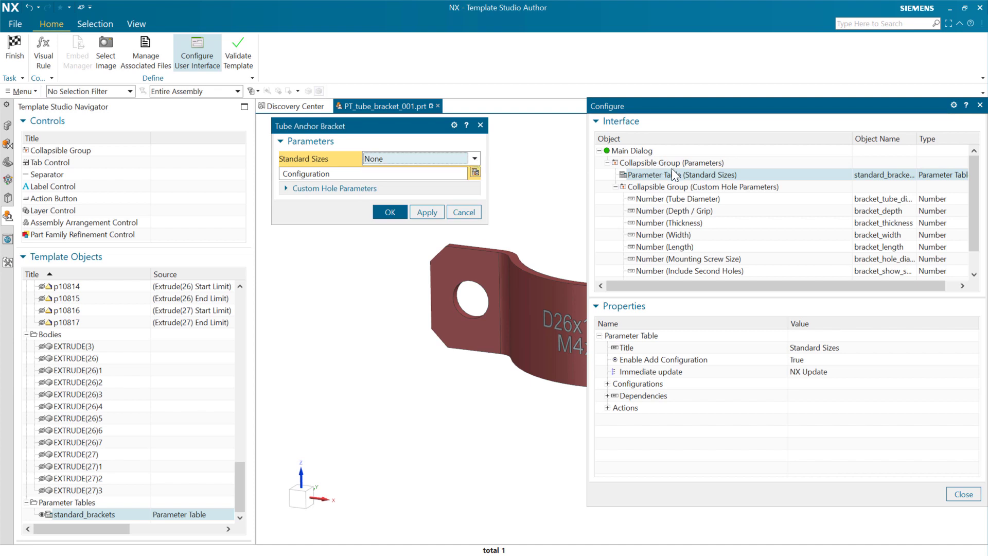
- Set Enable Add Configuration to False for the Standard Sizes parameter table and check the sizes offered in the preview dialog
{"action": "left_click", "coordinate": [699, 360]}
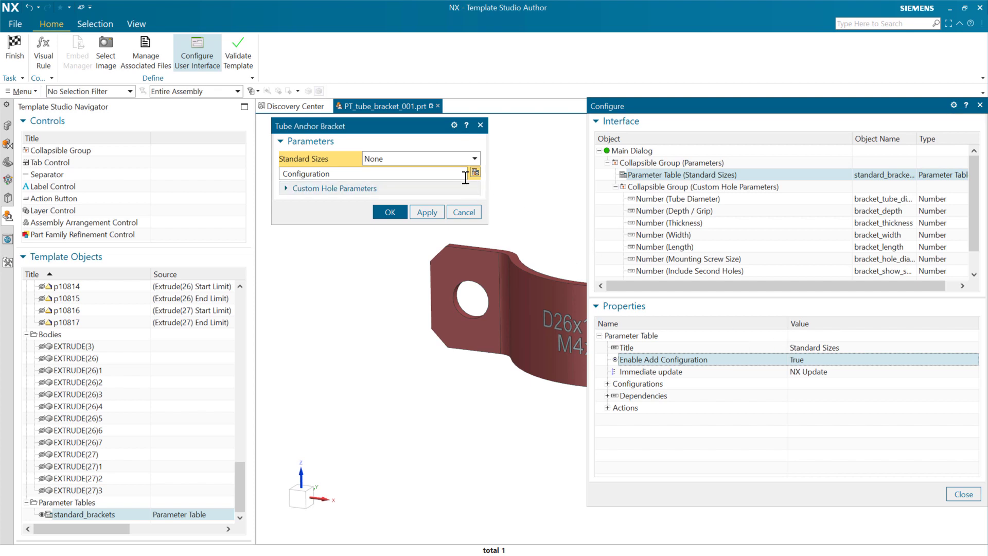
{"action": "left_click", "coordinate": [336, 174]}
{"action": "double_click", "coordinate": [336, 175]}
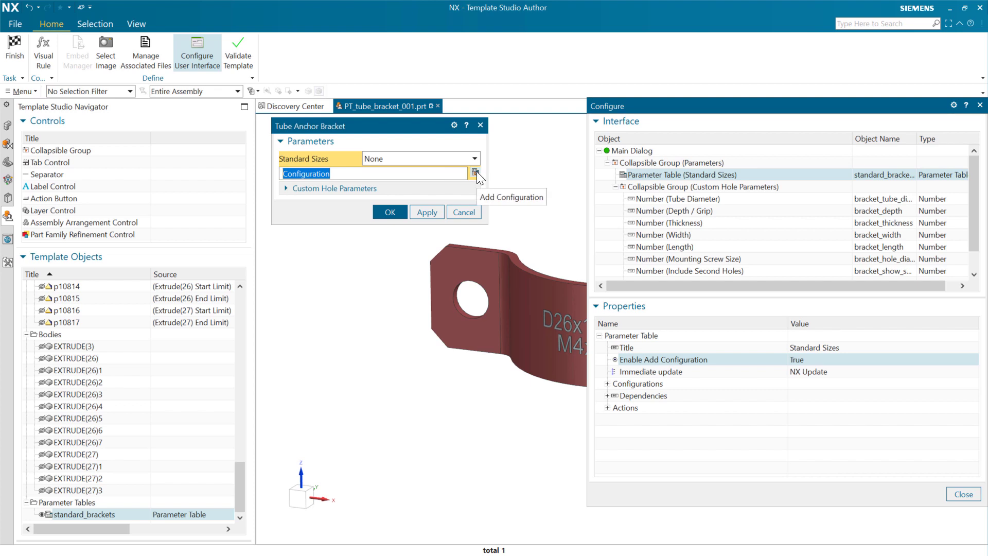
{"action": "left_click", "coordinate": [804, 360]}
{"action": "left_click", "coordinate": [830, 377]}
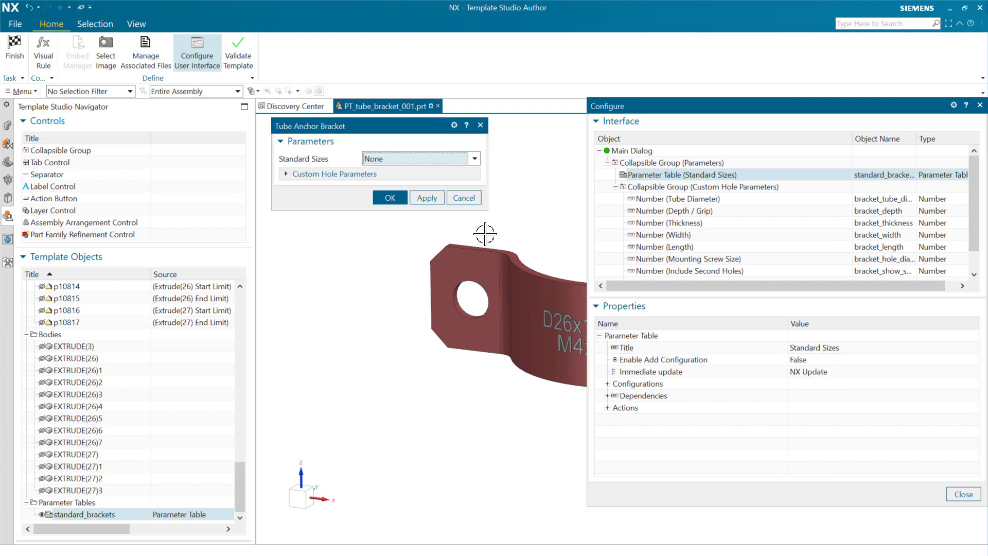
{"action": "left_click", "coordinate": [473, 159]}
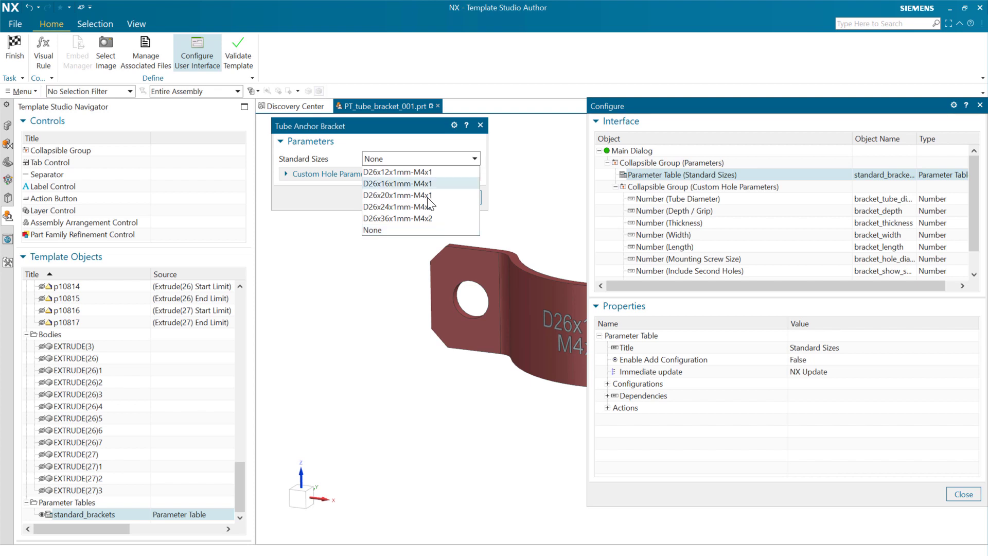
{"action": "left_click", "coordinate": [475, 159]}
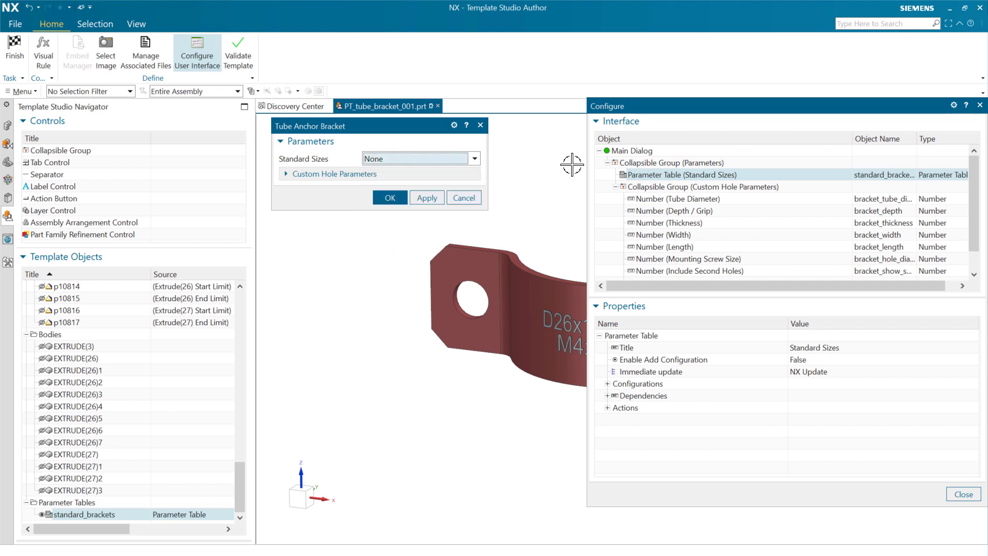
- Try hiding the None configuration of the Standard Sizes parameter table, and restore it to Show
{"action": "left_click", "coordinate": [641, 176]}
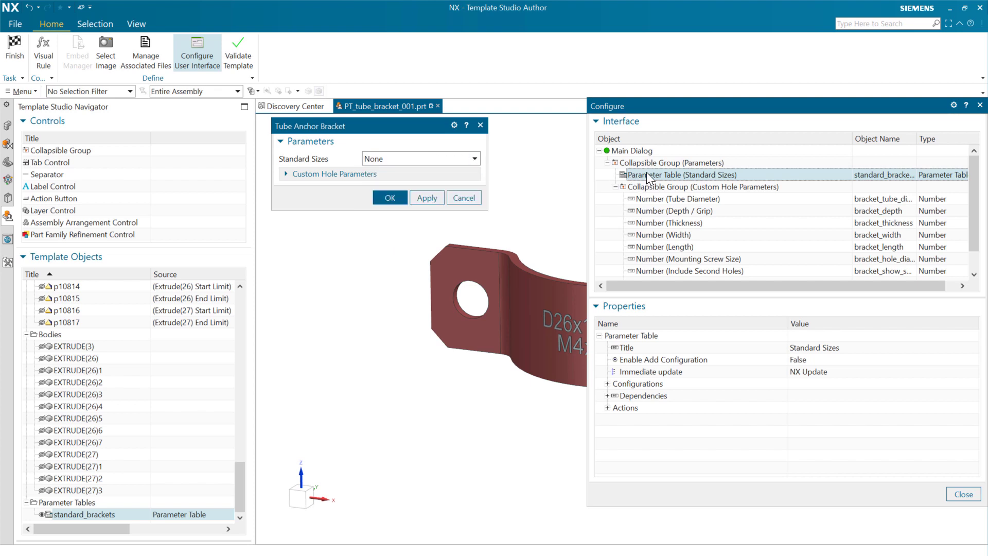
{"action": "left_click", "coordinate": [607, 384]}
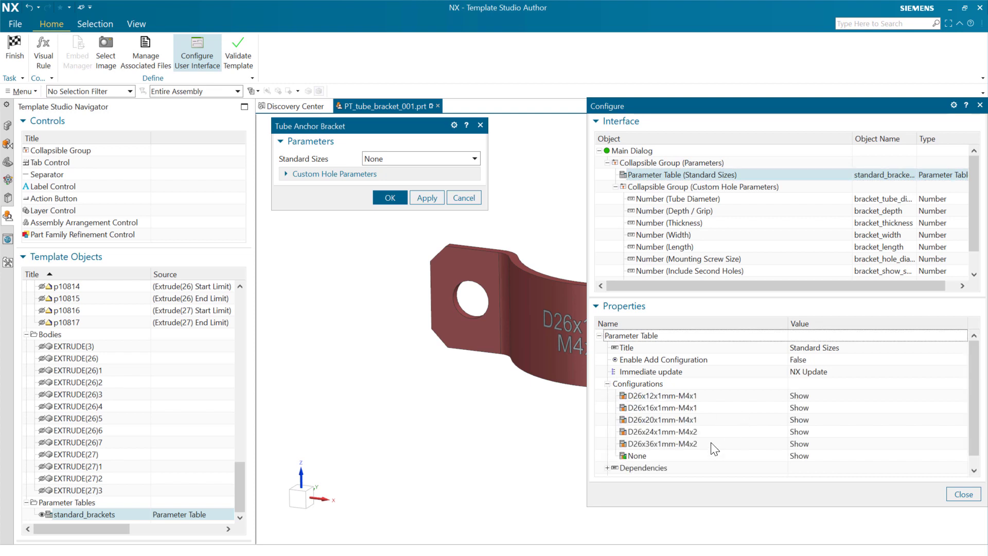
{"action": "left_click", "coordinate": [688, 455]}
{"action": "left_click", "coordinate": [806, 453]}
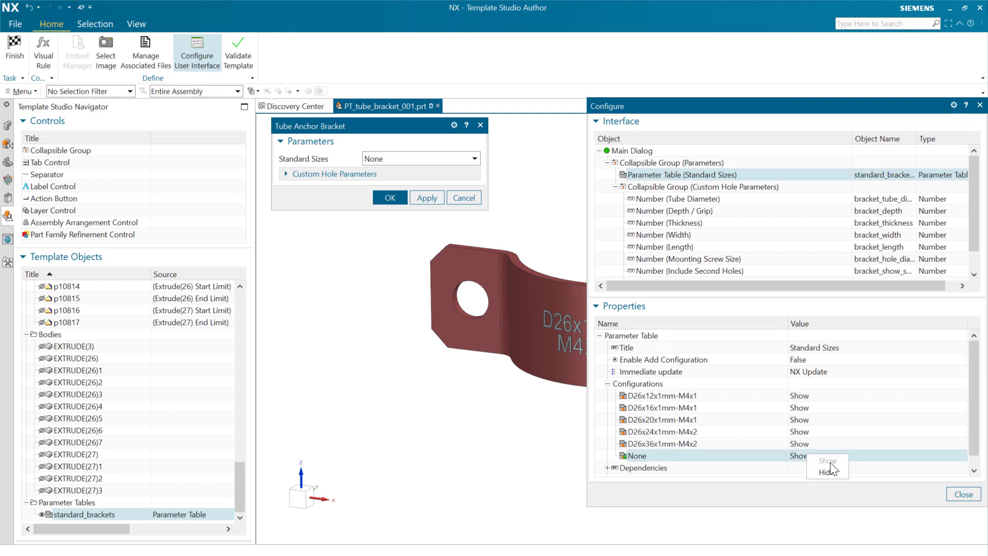
{"action": "left_click", "coordinate": [836, 472]}
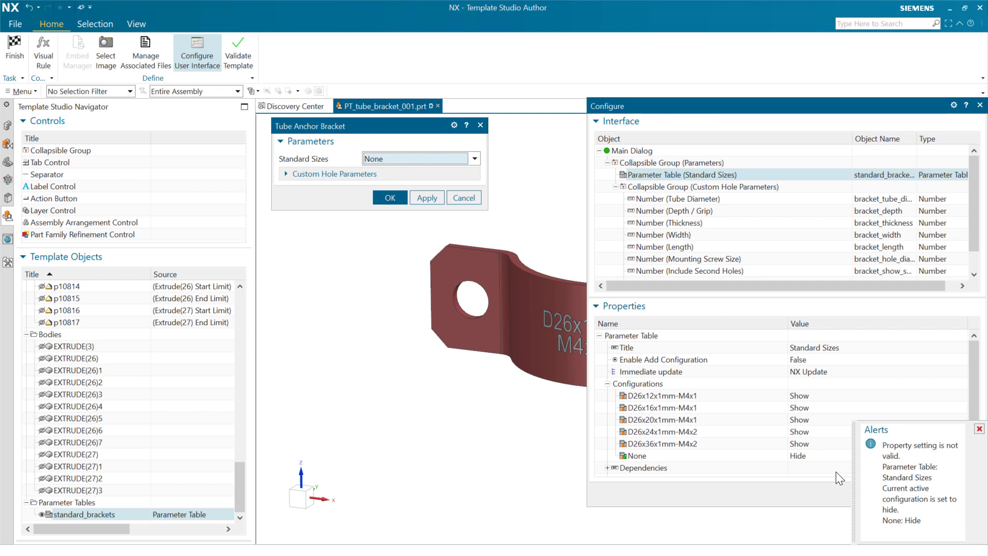
{"action": "left_click", "coordinate": [979, 429]}
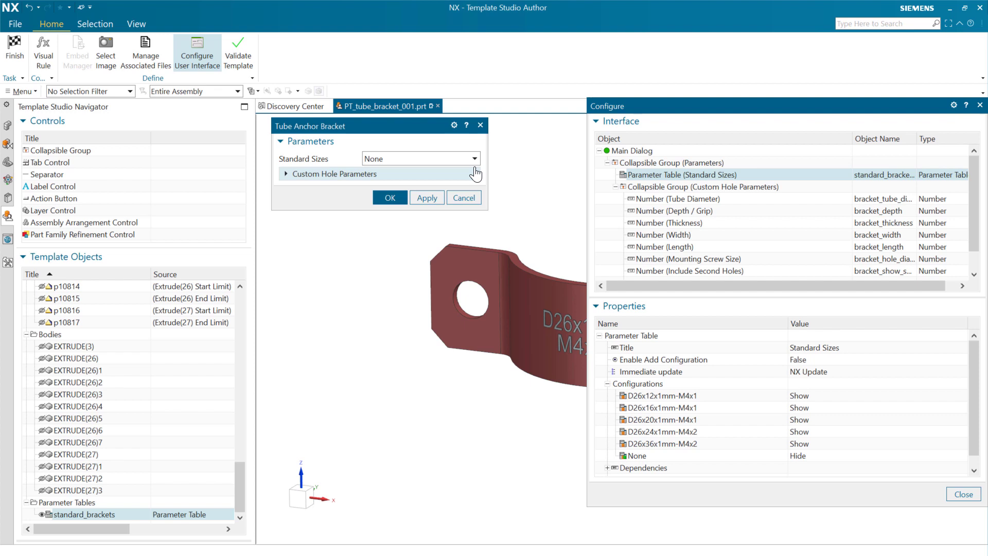
{"action": "left_click", "coordinate": [826, 459]}
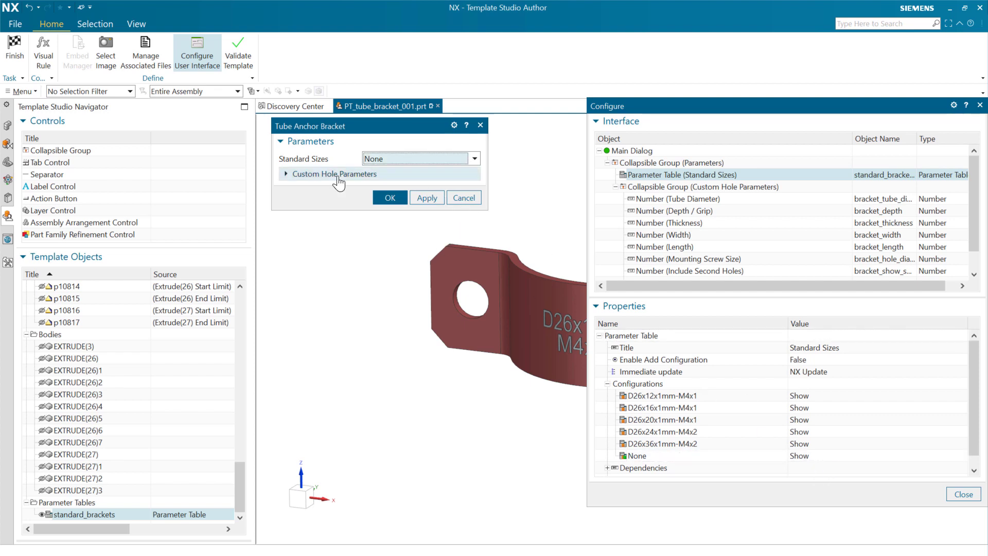
- Expand the Custom Hole Parameters in the preview dialog and set the Standard Sizes table's Enable Add Configuration to True
{"action": "left_click", "coordinate": [287, 175]}
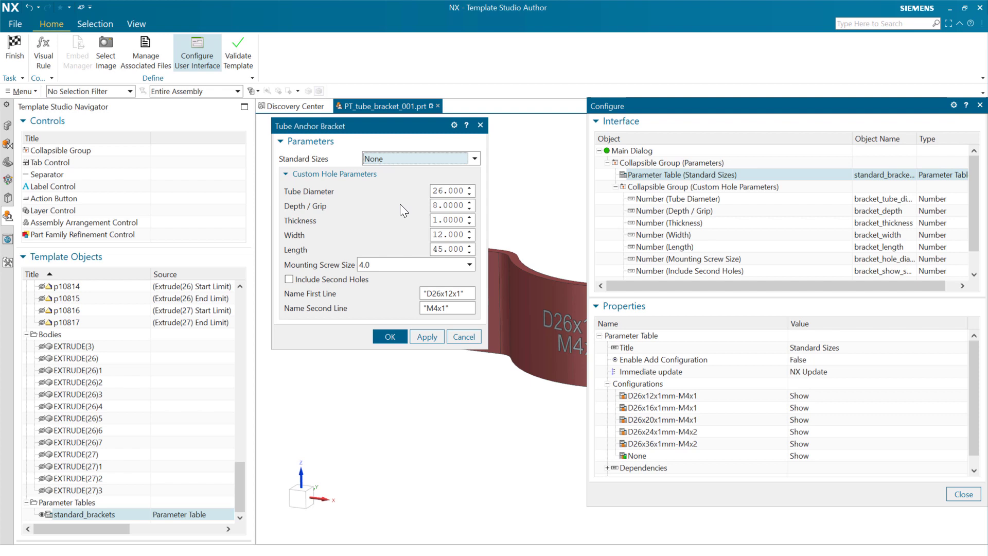
{"action": "left_click", "coordinate": [712, 175]}
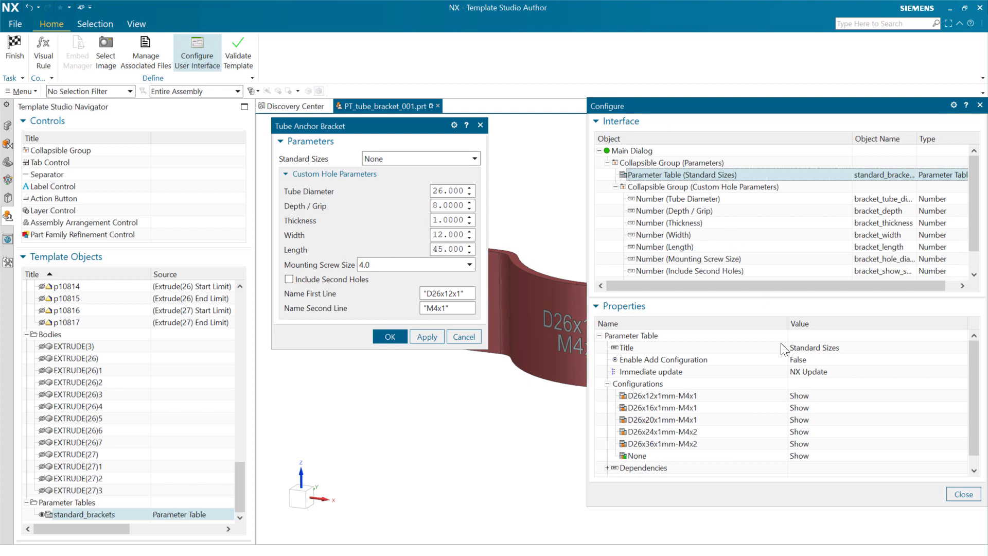
{"action": "left_click", "coordinate": [819, 360]}
{"action": "left_click", "coordinate": [834, 365]}
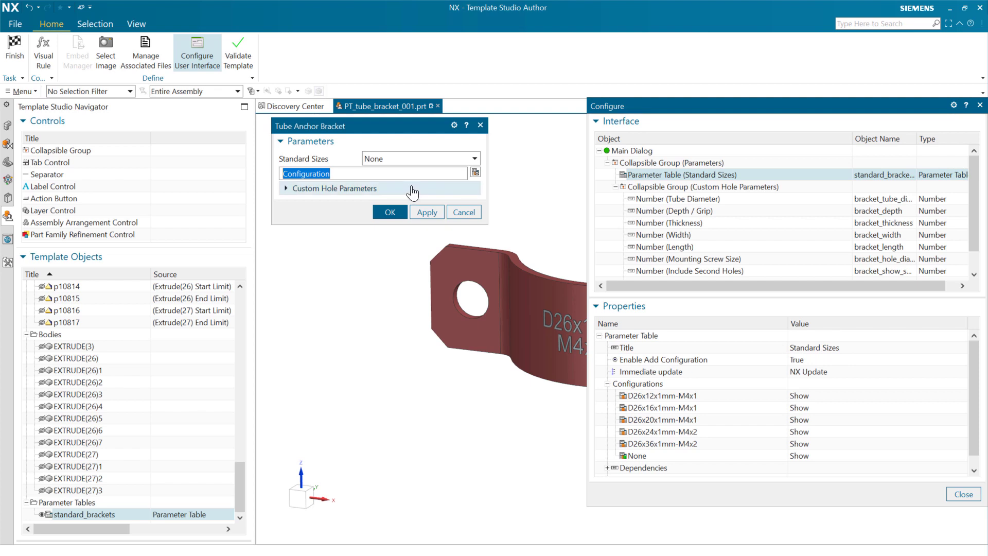
- Examine the new-configuration name field and the Custom Hole Parameters in the Tube Anchor Bracket preview dialog
{"action": "left_click", "coordinate": [444, 173]}
{"action": "double_click", "coordinate": [383, 175]}
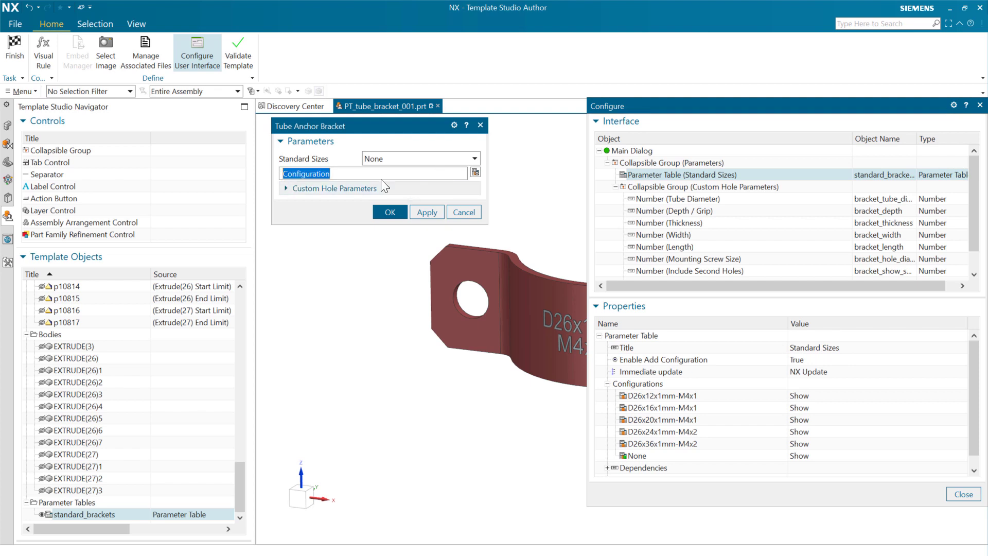
{"action": "left_click", "coordinate": [377, 174]}
{"action": "left_click_drag", "start_coordinate": [377, 174], "coordinate": [275, 177]}
{"action": "left_click", "coordinate": [286, 189]}
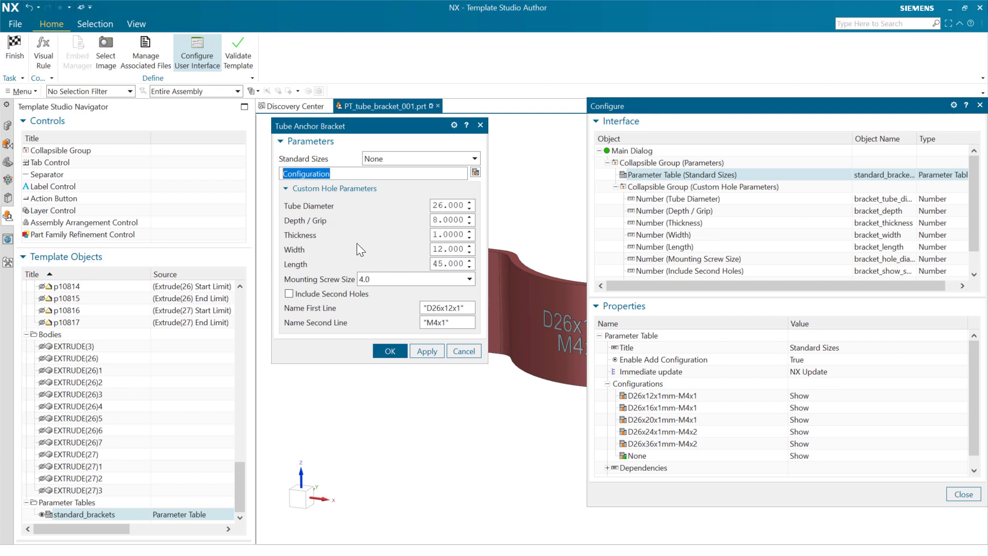
- Exit Template Studio discarding the changes, and close the PT_tube_bracket_001 part to return to the coffee machine assembly
{"action": "left_click", "coordinate": [15, 24]}
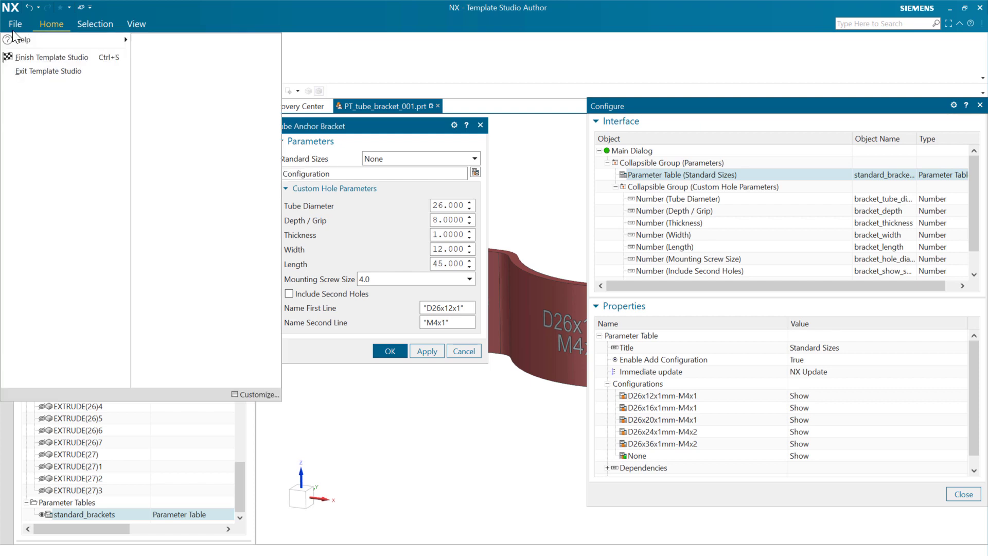
{"action": "left_click", "coordinate": [42, 72]}
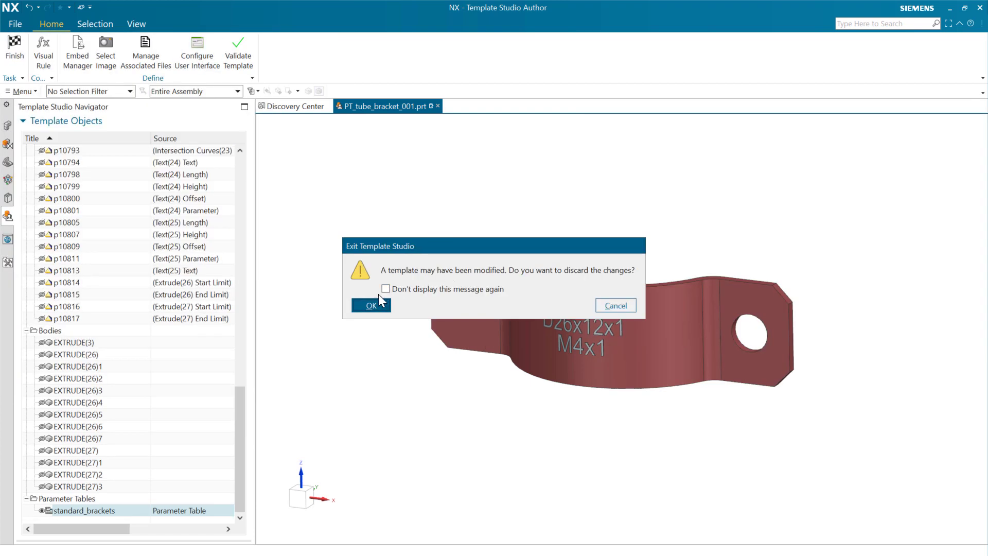
{"action": "left_click", "coordinate": [371, 306]}
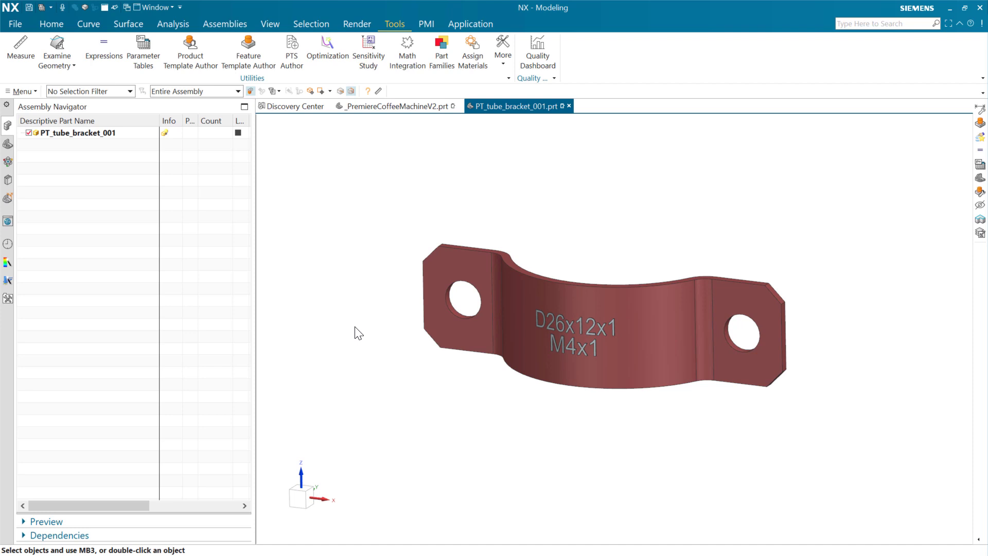
{"action": "left_click", "coordinate": [568, 106]}
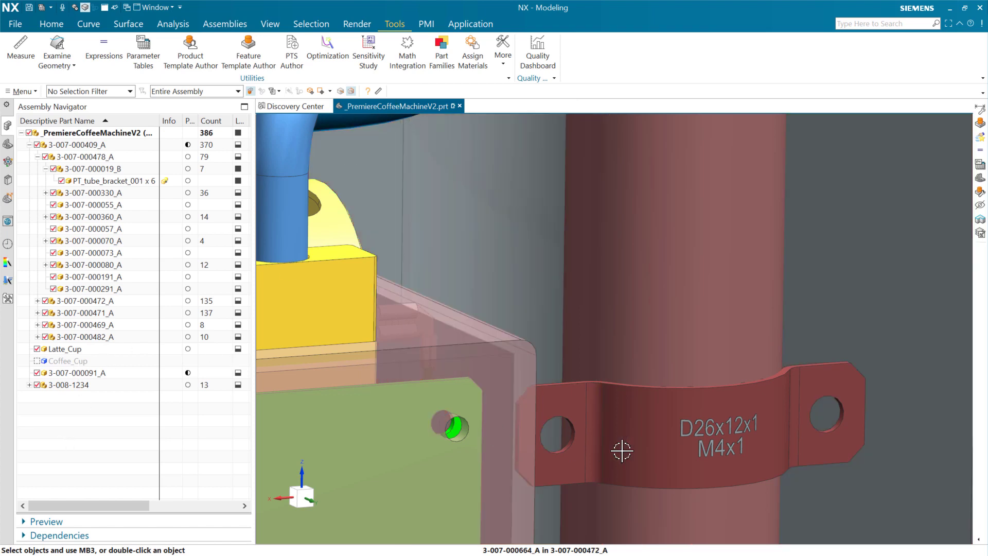
- Edit the tube bracket in the assembly with standard size D26x12x1mm-M4x1 and expand its Custom Hole Parameters
{"action": "double_click", "coordinate": [635, 428]}
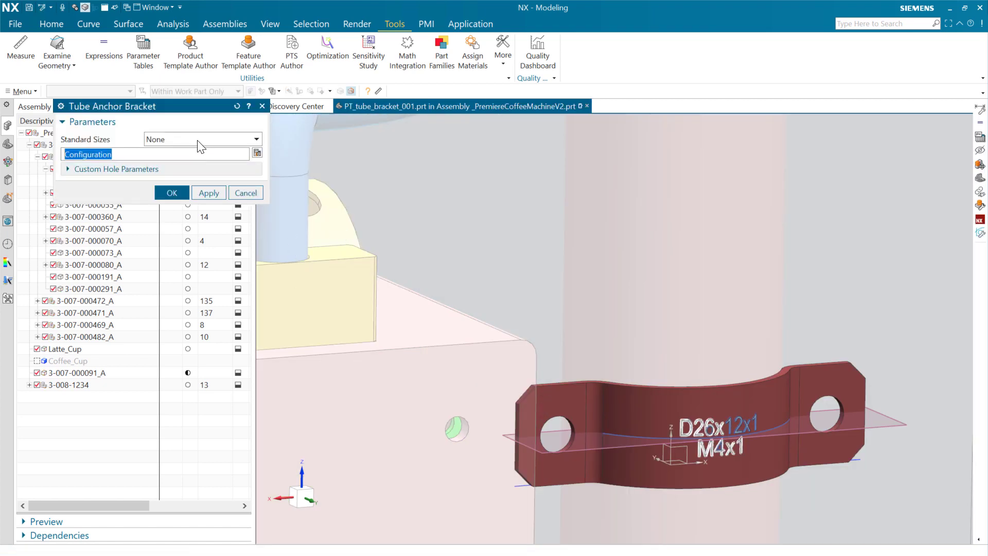
{"action": "left_click", "coordinate": [211, 140]}
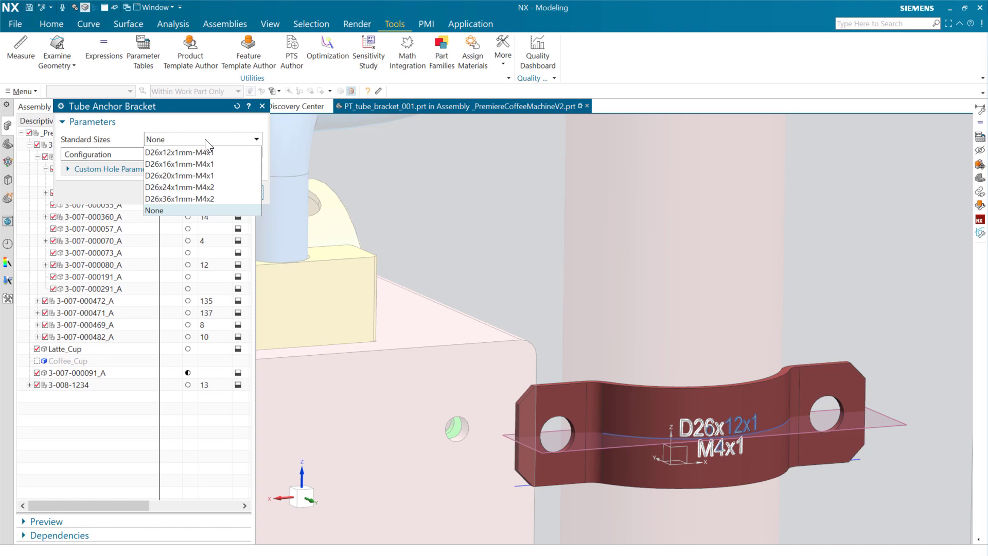
{"action": "left_click", "coordinate": [186, 153]}
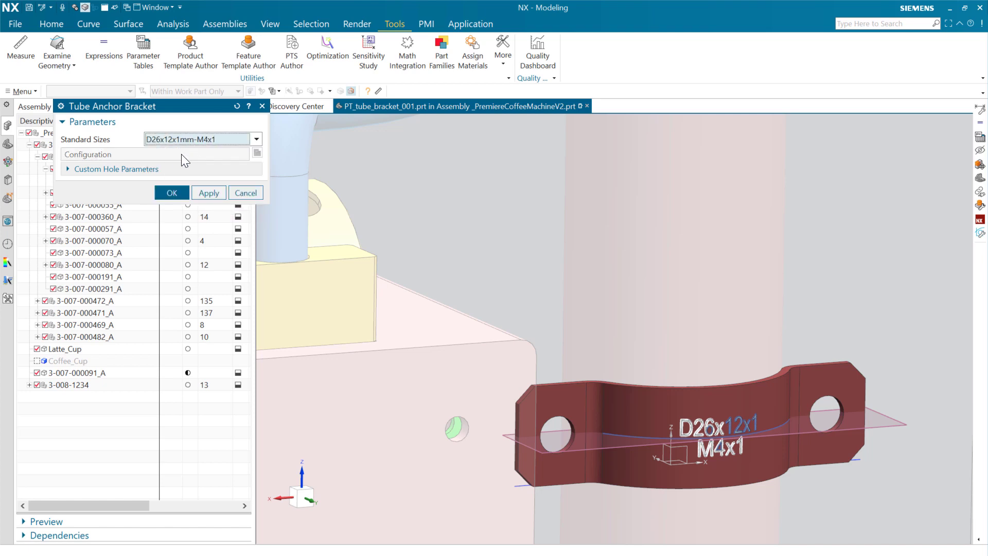
{"action": "left_click", "coordinate": [162, 169]}
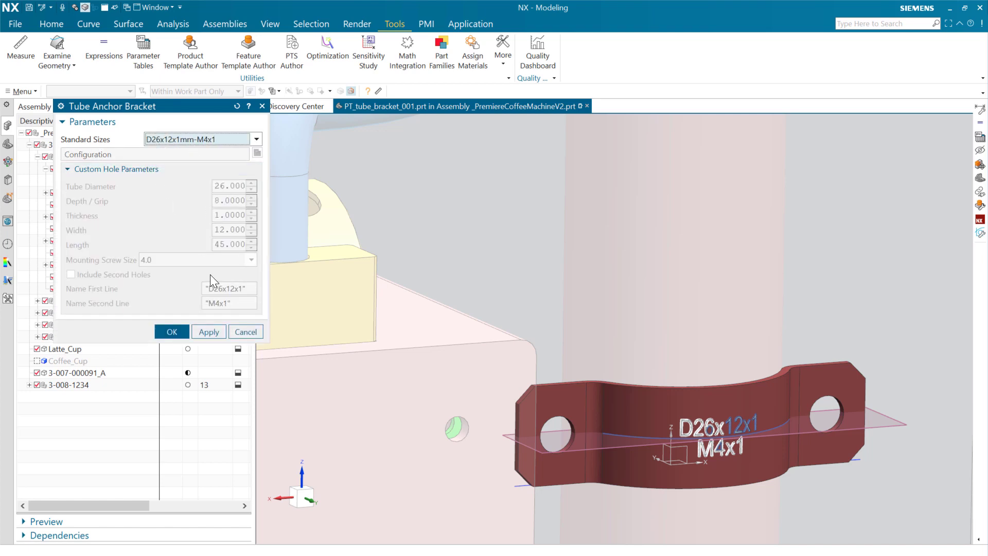
- Set the bracket's Standard Sizes to None and review the list of available sizes
{"action": "left_click", "coordinate": [188, 143]}
{"action": "left_click", "coordinate": [170, 140]}
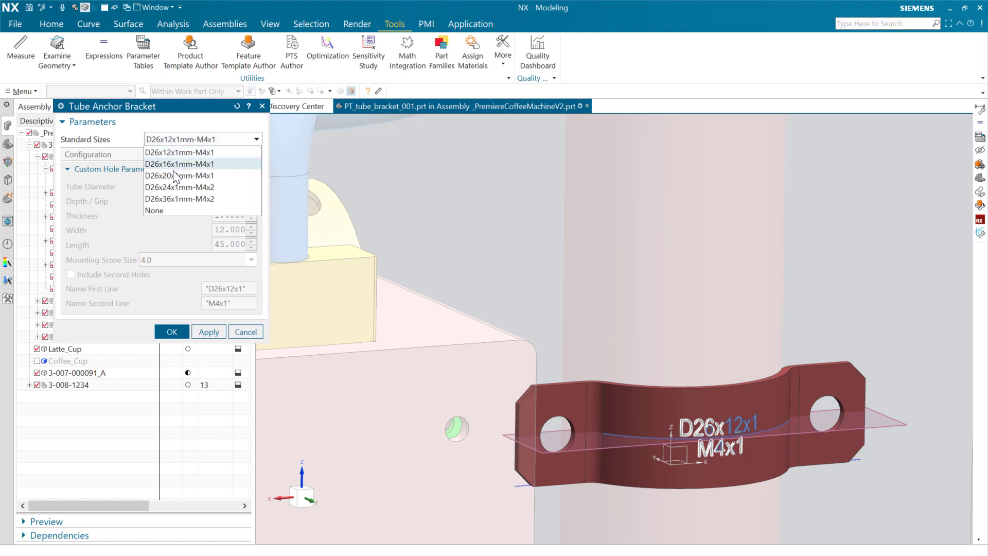
{"action": "left_click", "coordinate": [167, 208]}
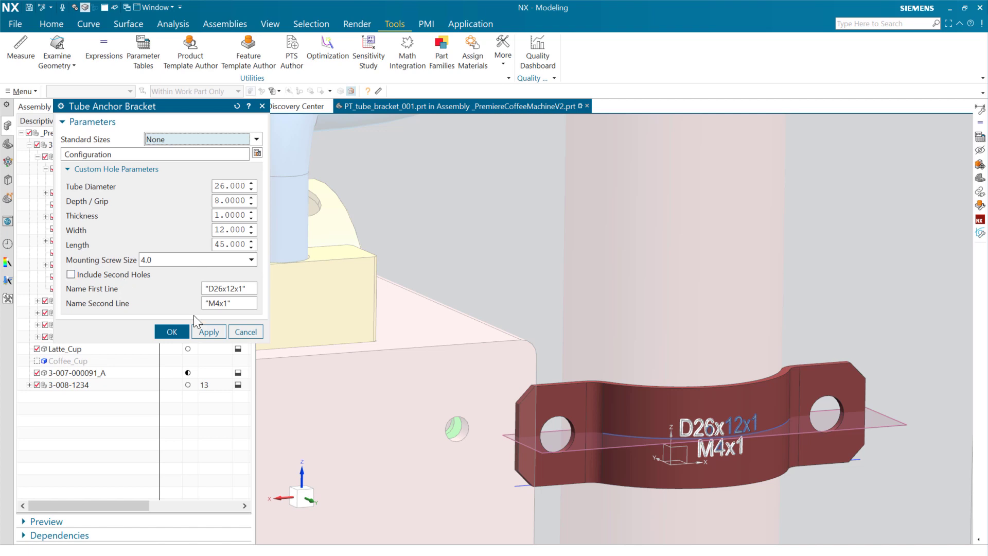
{"action": "left_click", "coordinate": [191, 143]}
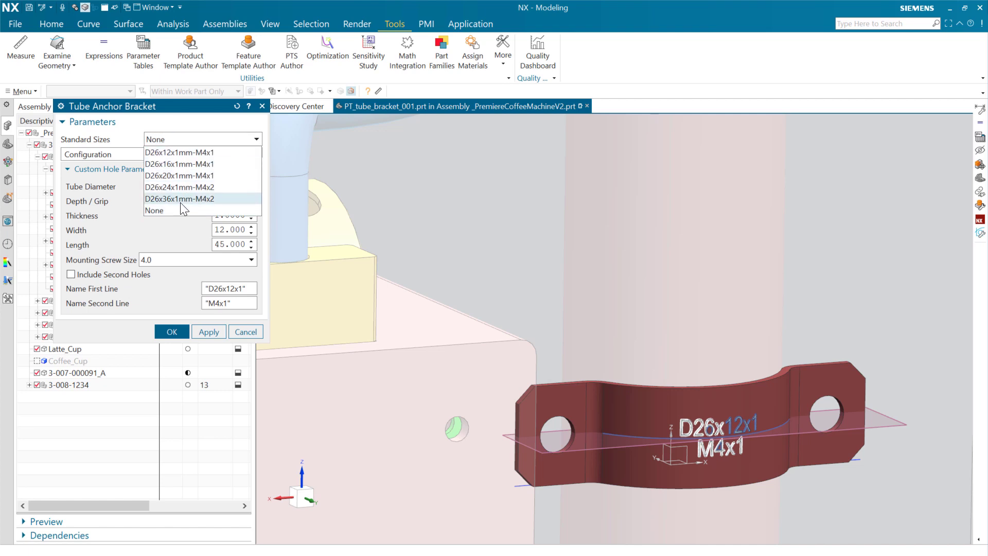
{"action": "left_click", "coordinate": [204, 274]}
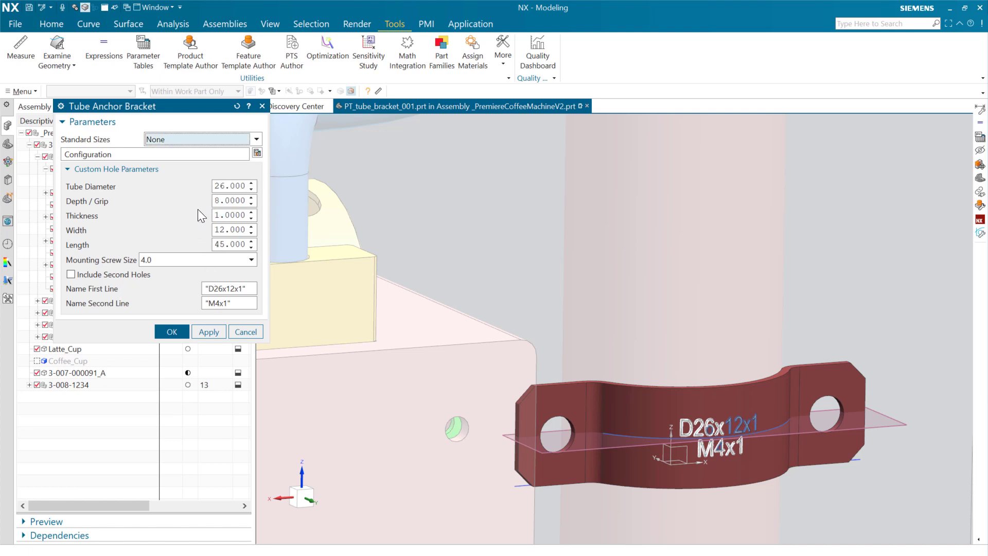
- Set the bracket's width to 30 and include the second holes
{"action": "double_click", "coordinate": [223, 230]}
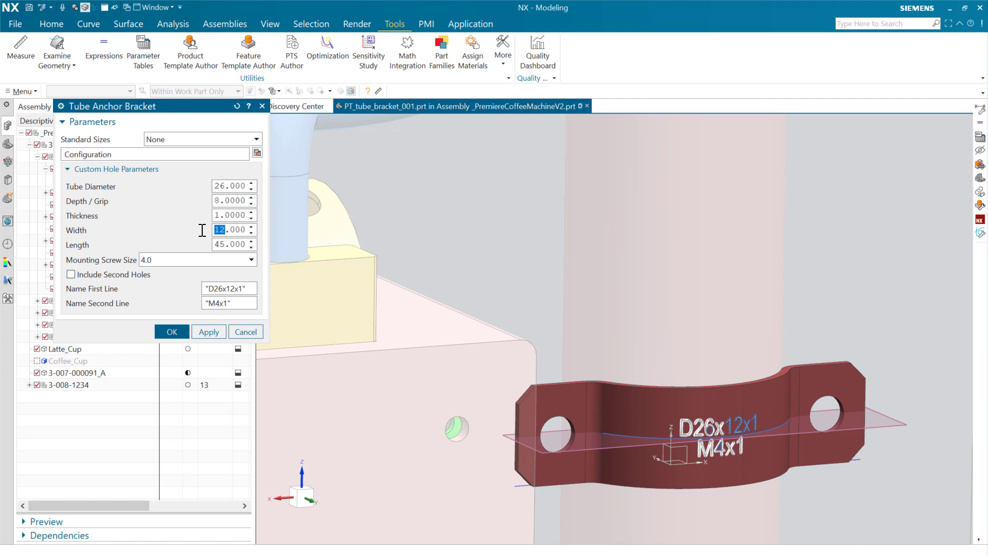
{"action": "type", "text": "30"}
{"action": "key", "text": "Return"}
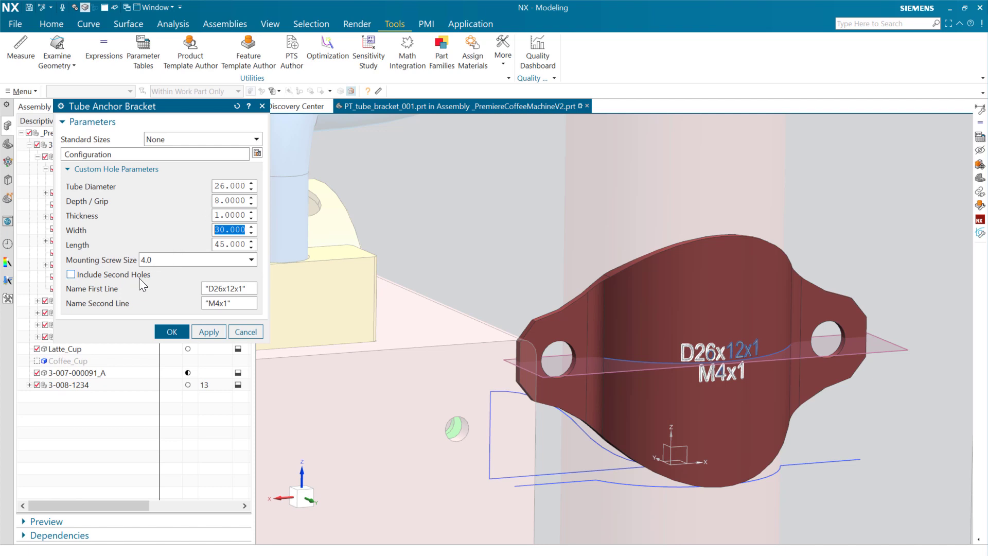
{"action": "left_click", "coordinate": [107, 277]}
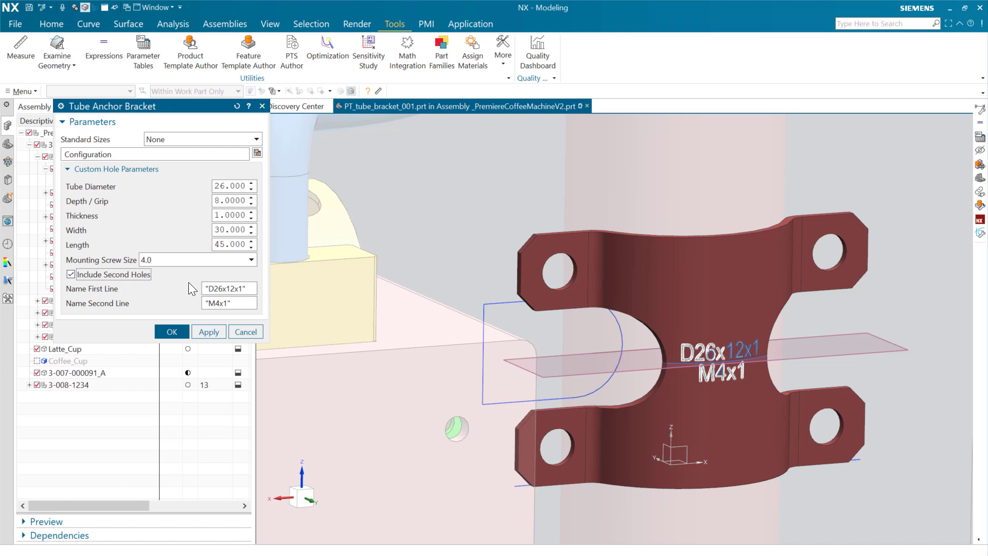
- Change the bracket's first name line to "D30x12x1" and apply the custom parameters
{"action": "left_click_drag", "start_coordinate": [215, 289], "coordinate": [219, 290]}
{"action": "triple_click", "coordinate": [249, 290]}
{"action": "left_click", "coordinate": [208, 332]}
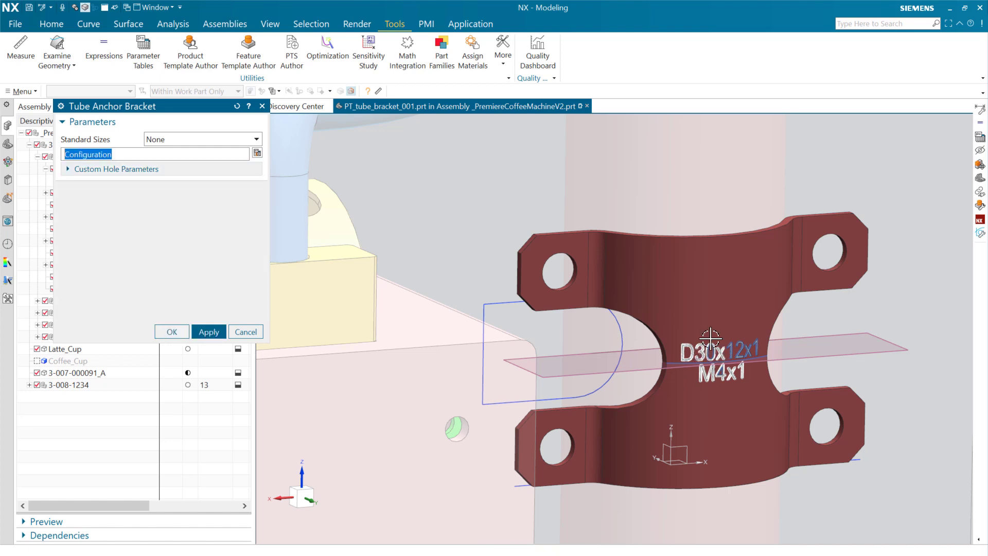
- Expand the Custom Hole Parameters, check the standard size names, and enter D30x as the start of the new configuration's name
{"action": "left_click", "coordinate": [217, 170]}
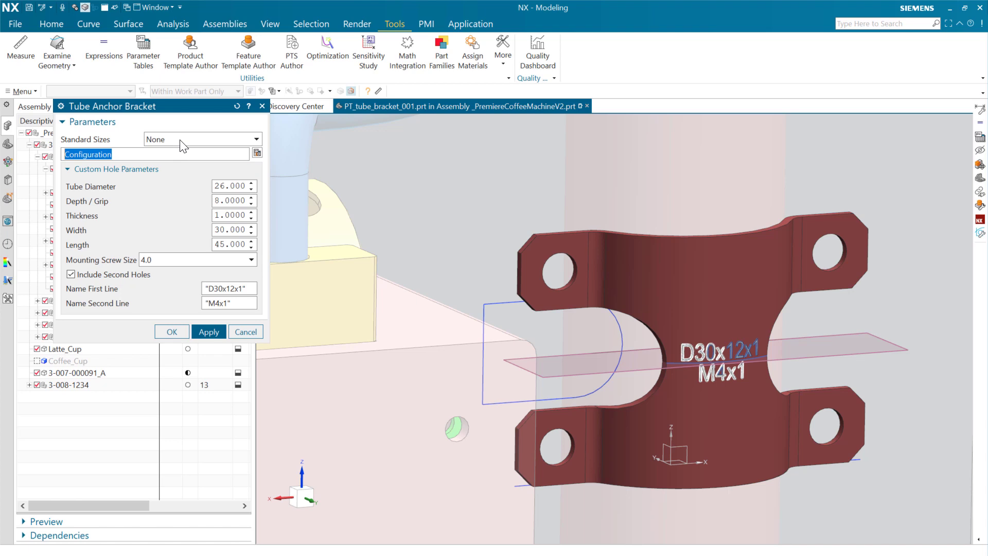
{"action": "left_click", "coordinate": [157, 140]}
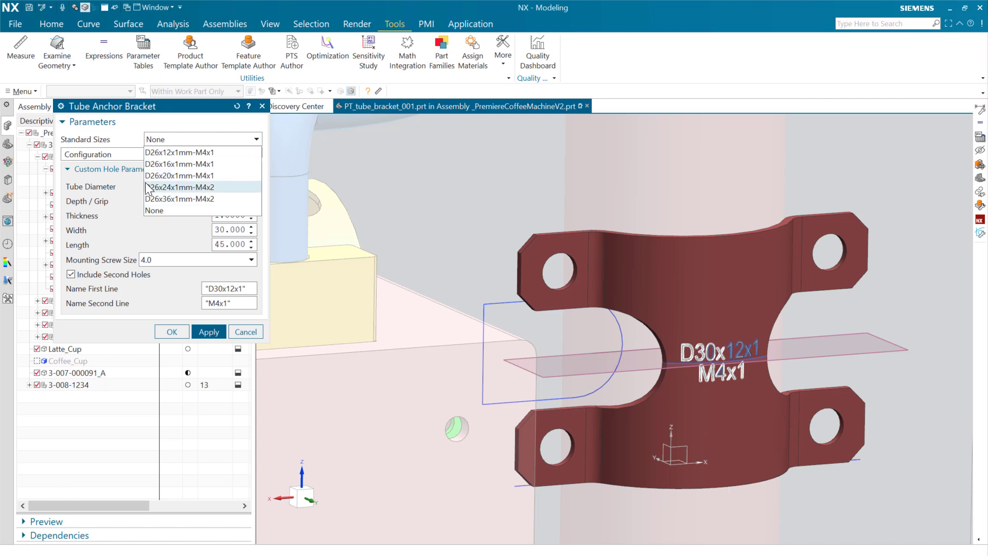
{"action": "left_click", "coordinate": [181, 136]}
{"action": "left_click", "coordinate": [142, 154]}
{"action": "left_click_drag", "start_coordinate": [142, 154], "coordinate": [29, 158]}
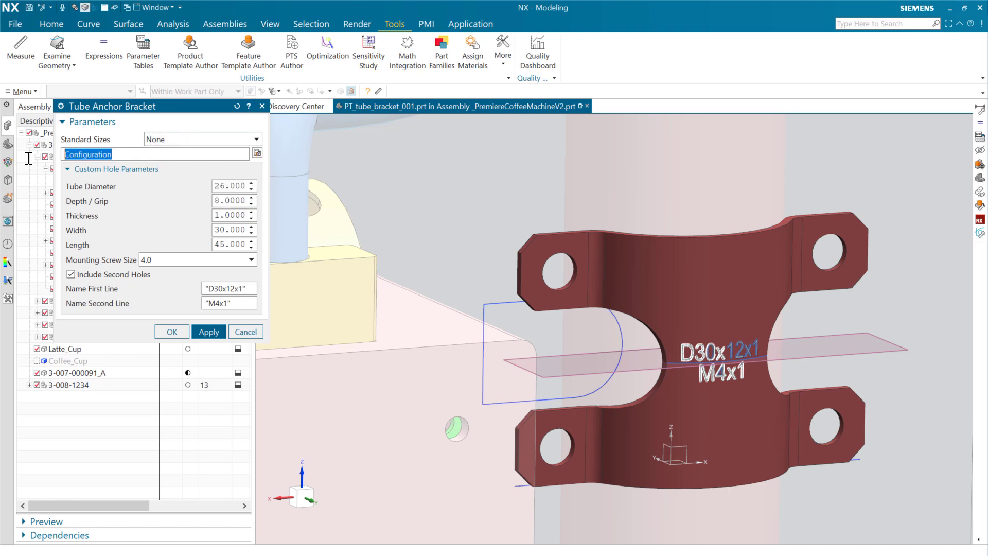
{"action": "type", "text": "D"}
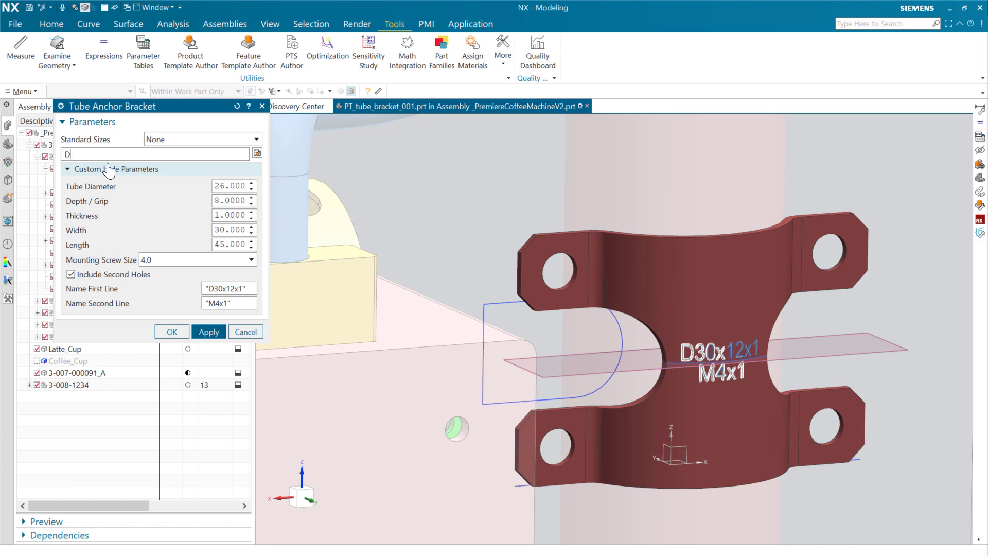
{"action": "type", "text": "30x"}
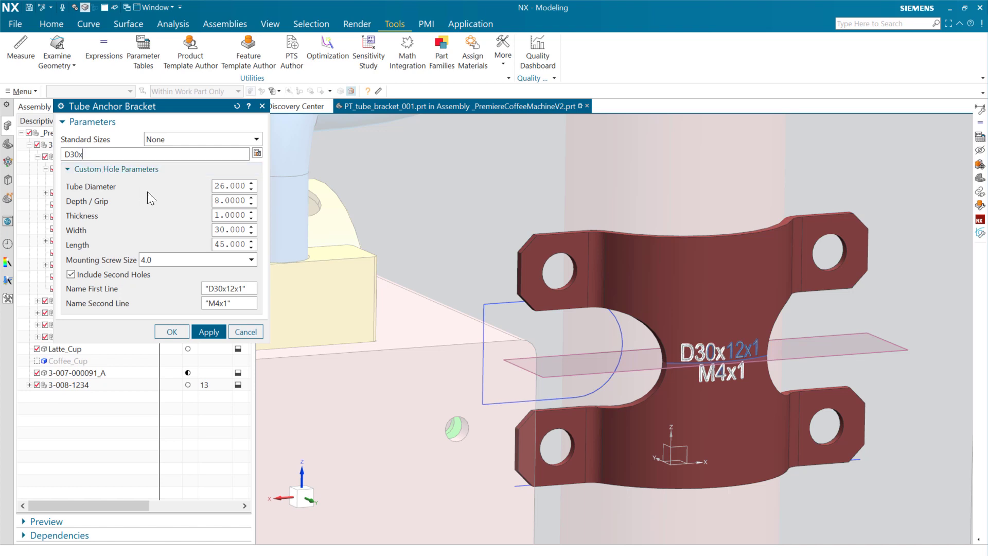
{"action": "left_click", "coordinate": [180, 140]}
{"action": "left_click", "coordinate": [178, 139]}
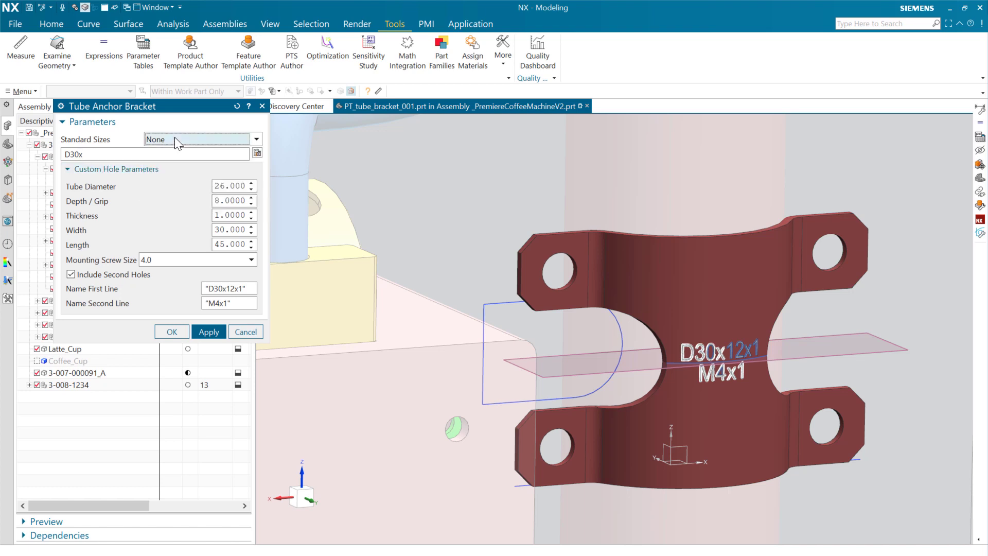
- Correct the new configuration's name to D26x30x1-M4x1 and compare it with the existing size names
{"action": "left_click_drag", "start_coordinate": [230, 186], "coordinate": [182, 195]}
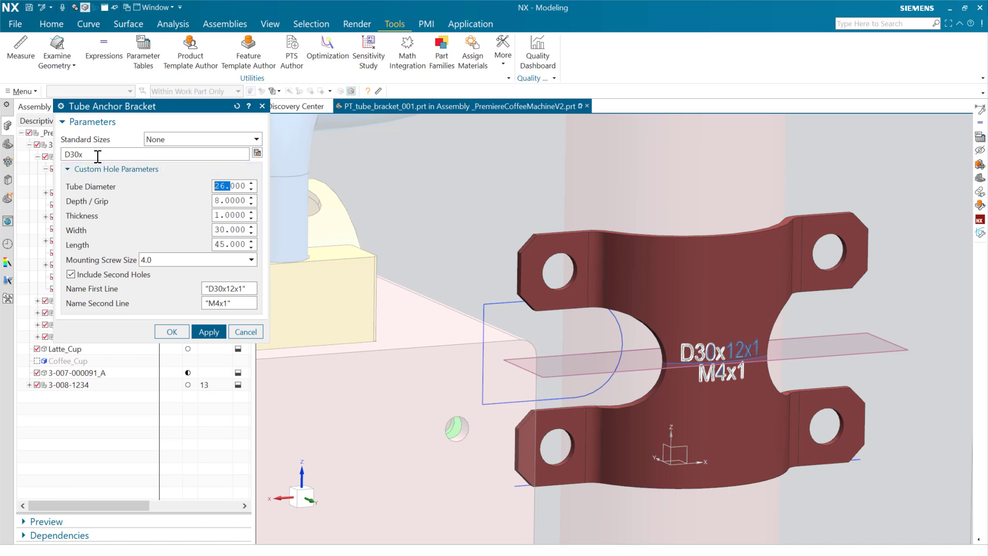
{"action": "left_click", "coordinate": [75, 153]}
{"action": "key", "text": "BackSpace"}
{"action": "key", "text": "BackSpace"}
{"action": "type", "text": "26x30x1-M4x1"}
{"action": "left_click", "coordinate": [151, 139]}
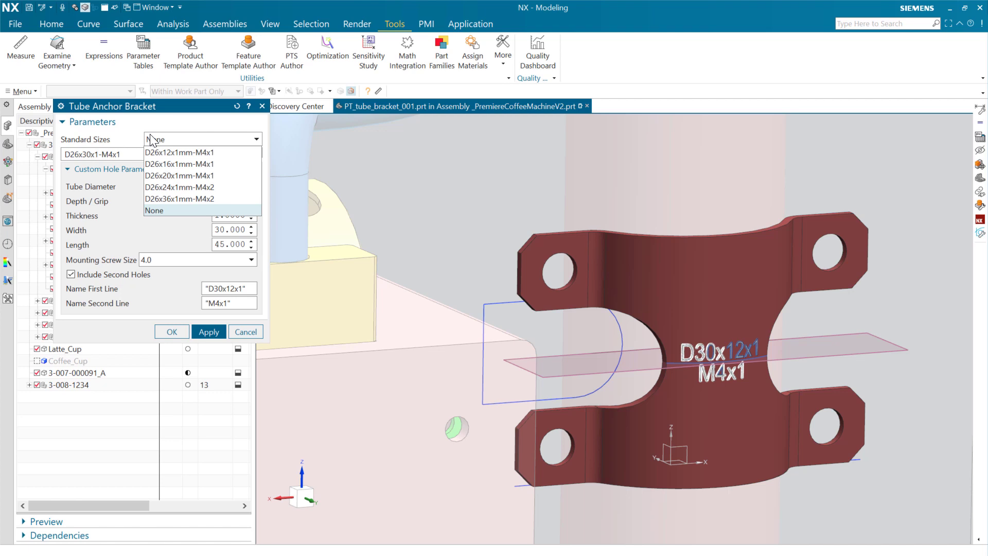
- Complete the configuration name as D26x30x1mm-M4x1 and add it to the standard sizes
{"action": "left_click", "coordinate": [103, 152]}
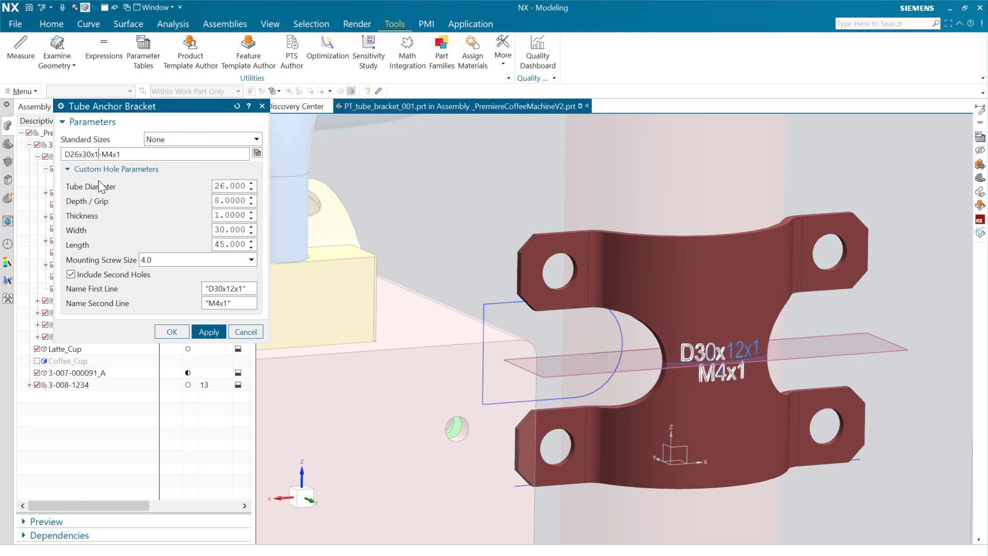
{"action": "type", "text": "mm"}
{"action": "left_click", "coordinate": [179, 140]}
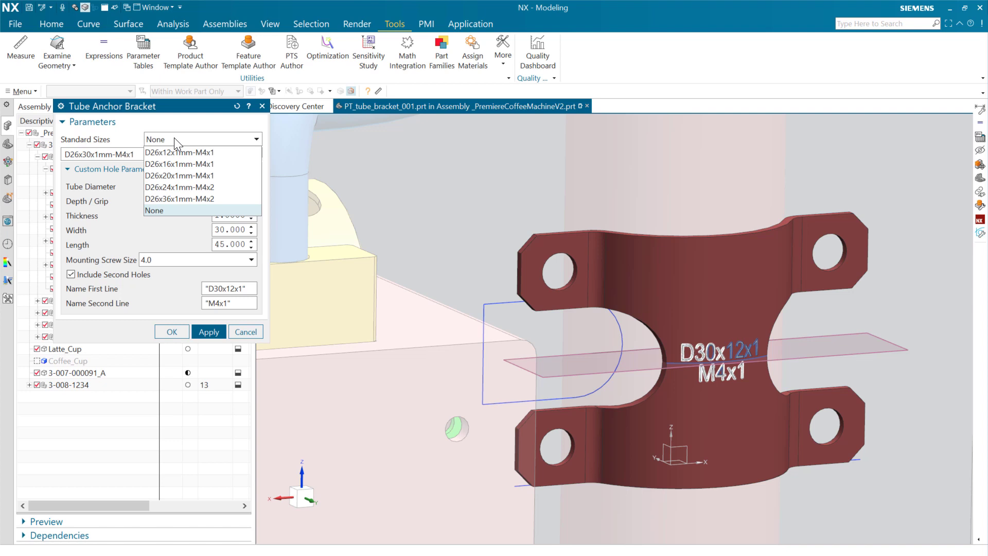
{"action": "left_click", "coordinate": [174, 138]}
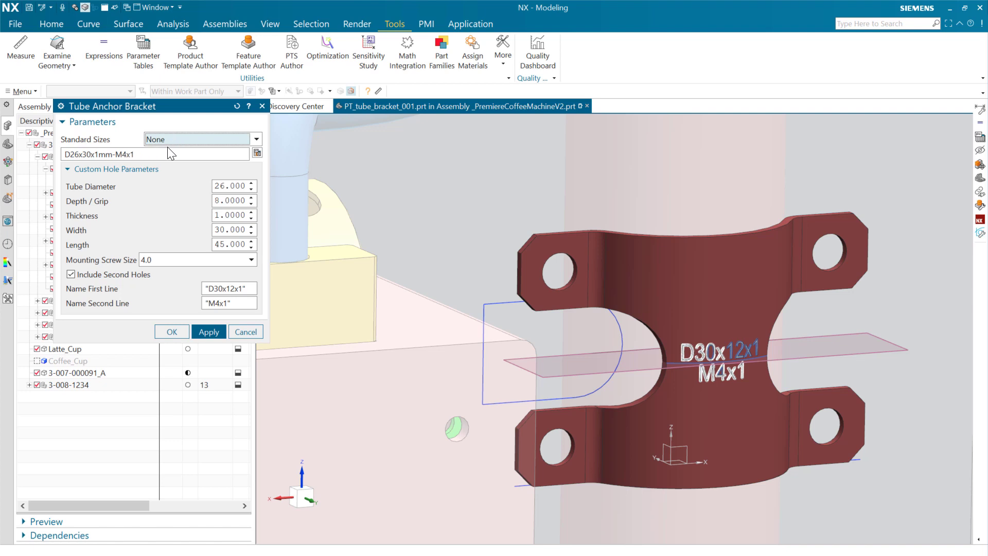
{"action": "left_click", "coordinate": [257, 153]}
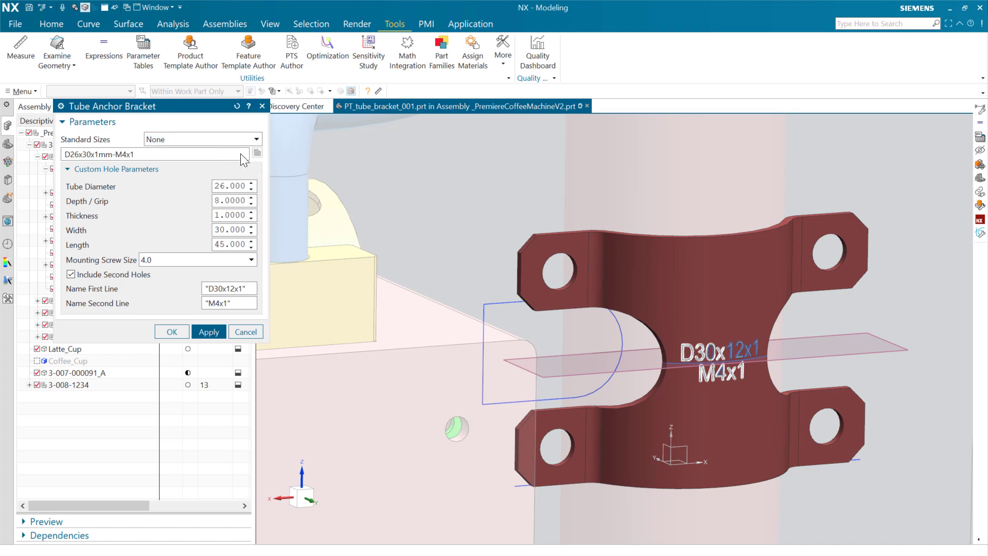
- Switch the bracket through sizes D26x16x1mm-M4x1 and D26x20x1mm-M4x1, ending on the added D26x30x1mm-M4x1 configuration
{"action": "left_click", "coordinate": [219, 140]}
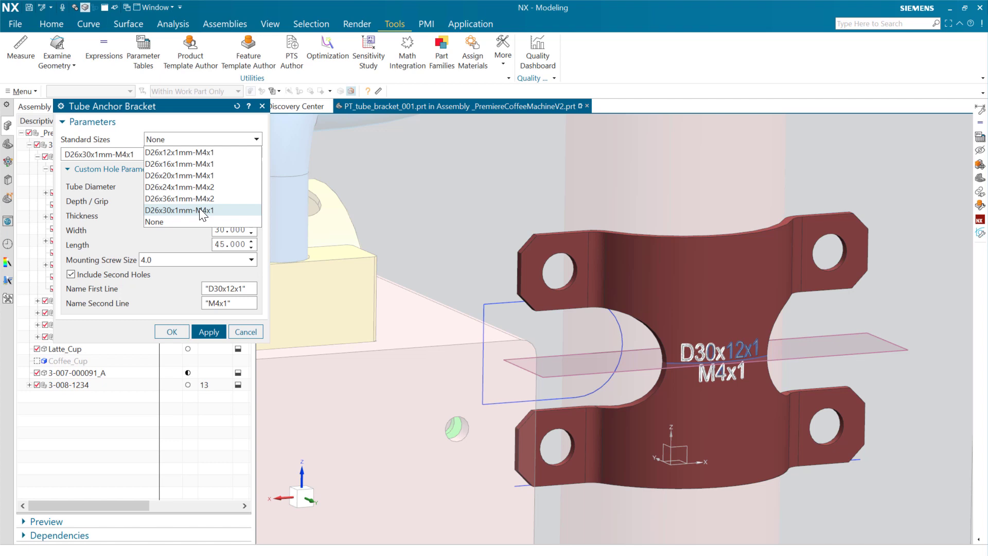
{"action": "left_click", "coordinate": [195, 163]}
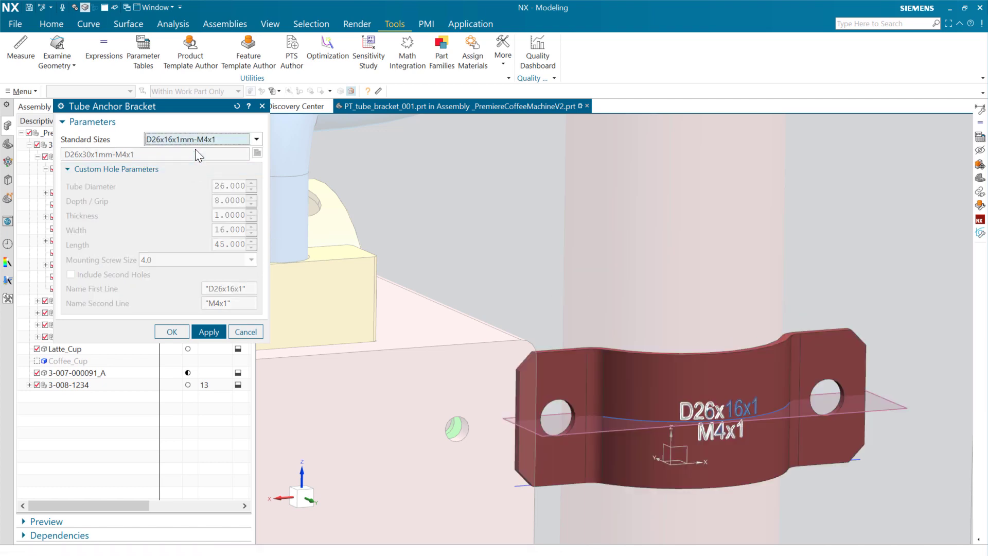
{"action": "left_click", "coordinate": [196, 139]}
{"action": "left_click", "coordinate": [191, 175]}
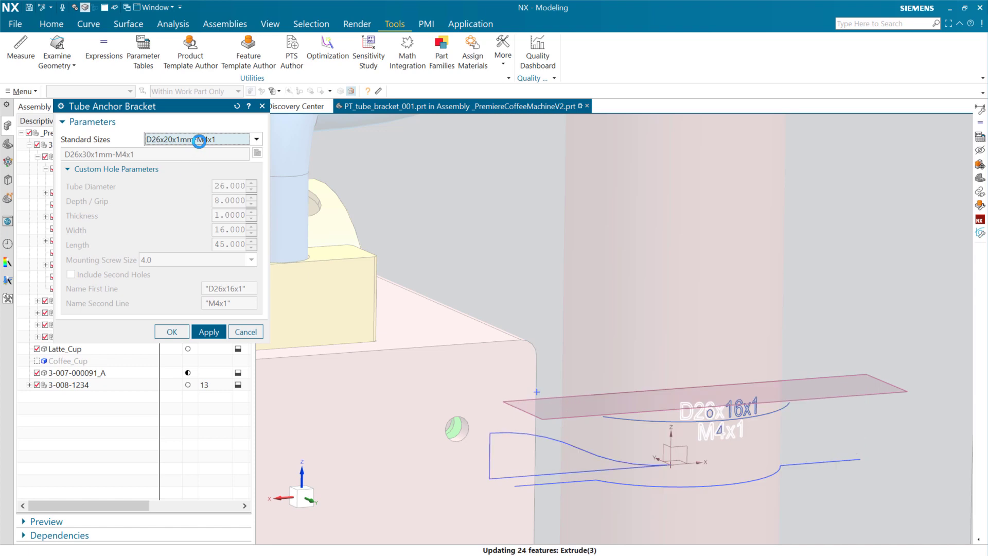
{"action": "left_click", "coordinate": [205, 139]}
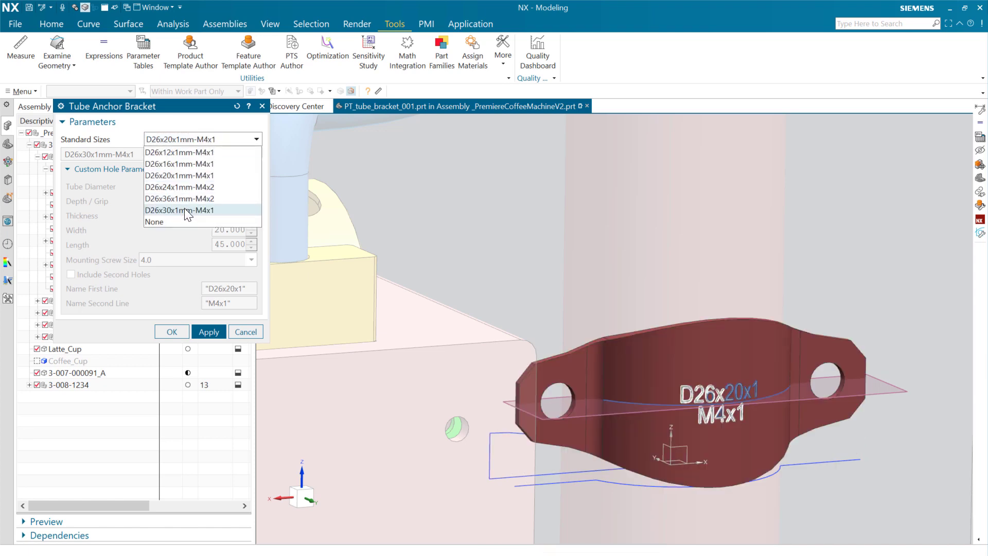
{"action": "left_click", "coordinate": [185, 209]}
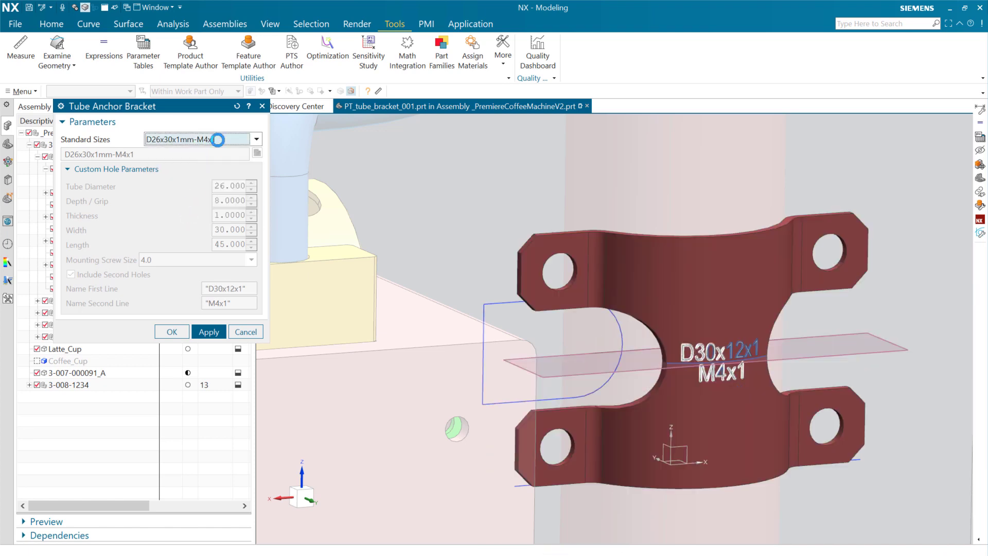
- Review the Standard Sizes choices, keep D26x30x1mm-M4x1, and accept the Tube Anchor Bracket settings
{"action": "left_click", "coordinate": [217, 140]}
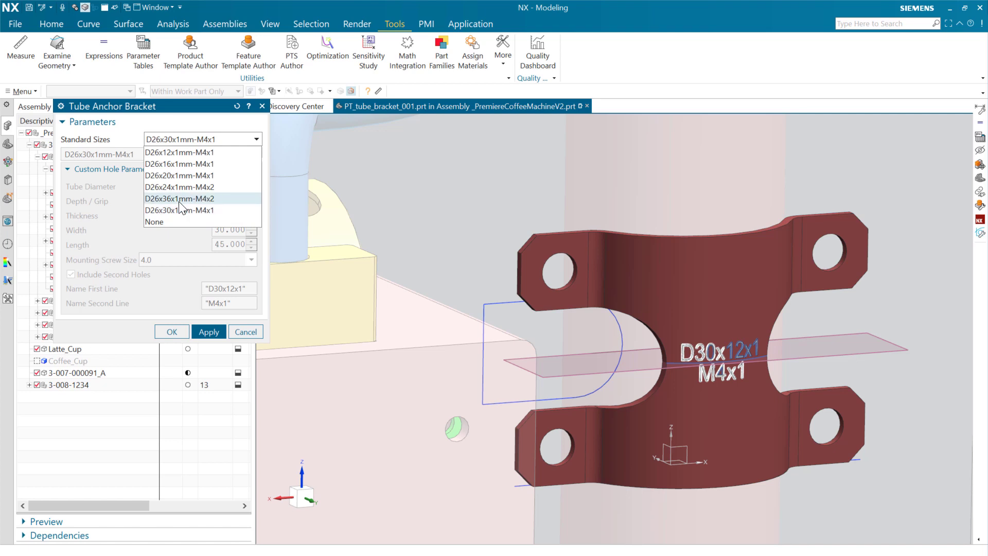
{"action": "left_click", "coordinate": [205, 140]}
{"action": "left_click", "coordinate": [205, 127]}
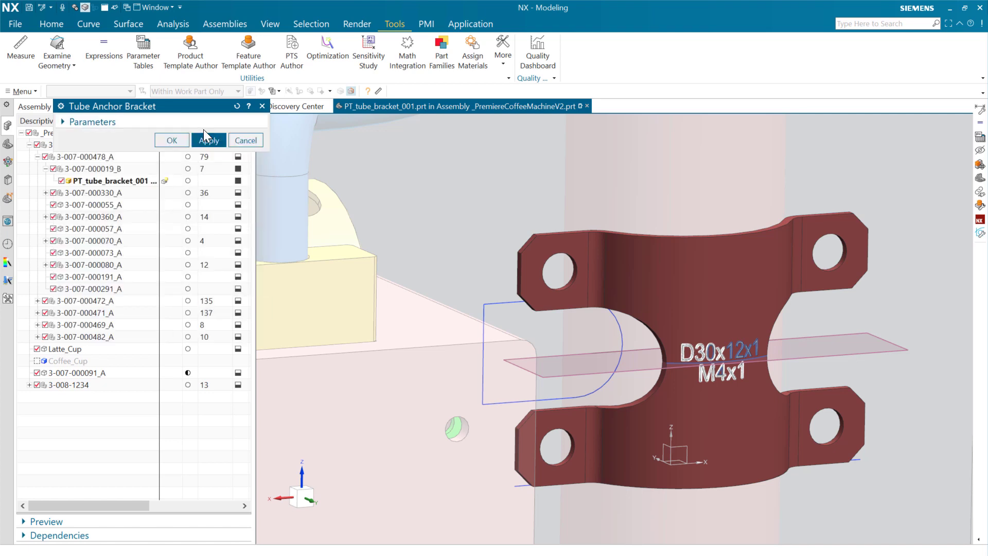
{"action": "left_click", "coordinate": [205, 124]}
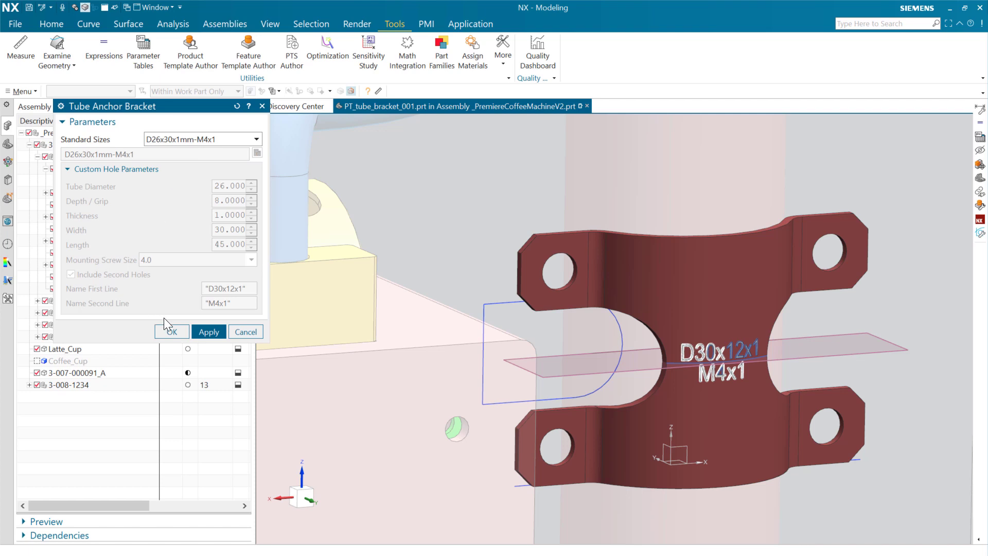
{"action": "left_click", "coordinate": [172, 331]}
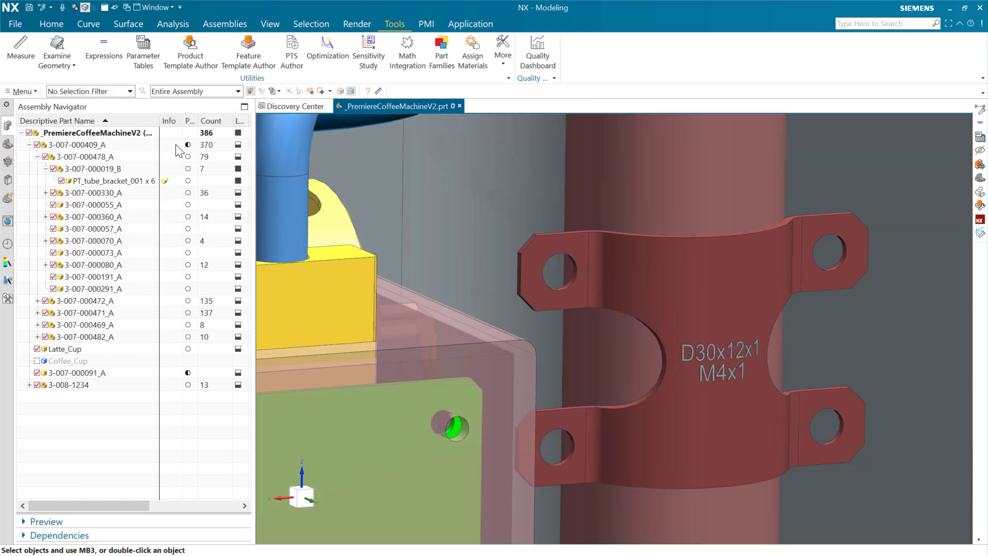
- Open PT_tube_bracket_001 in its own window and display its standard_brackets parameter table wide enough to show all columns
{"action": "right_click", "coordinate": [128, 180]}
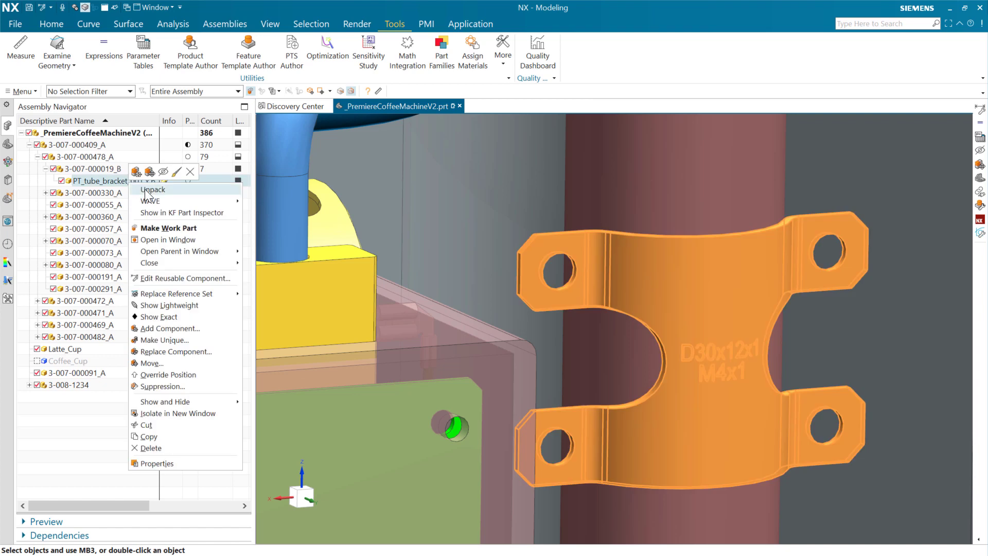
{"action": "left_click", "coordinate": [165, 240]}
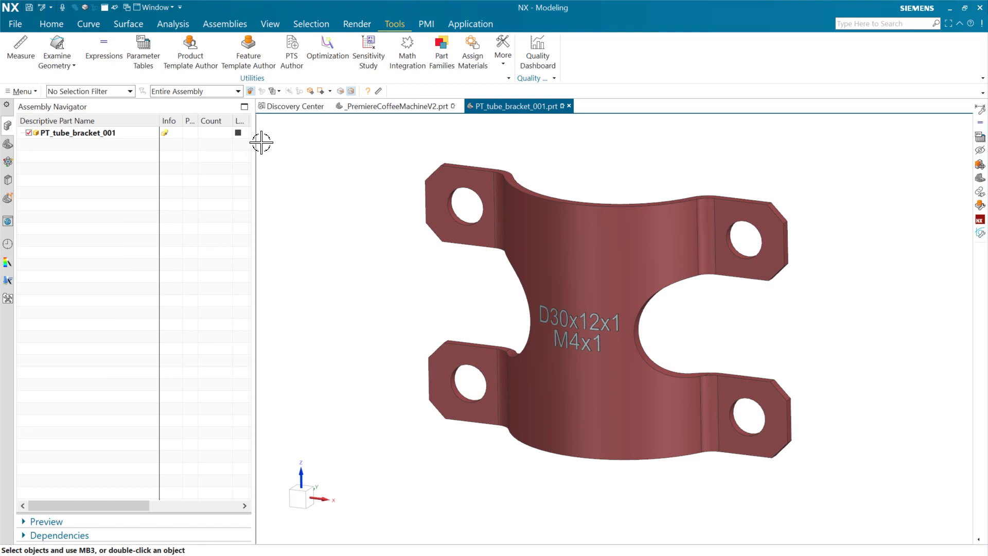
{"action": "left_click", "coordinate": [144, 51]}
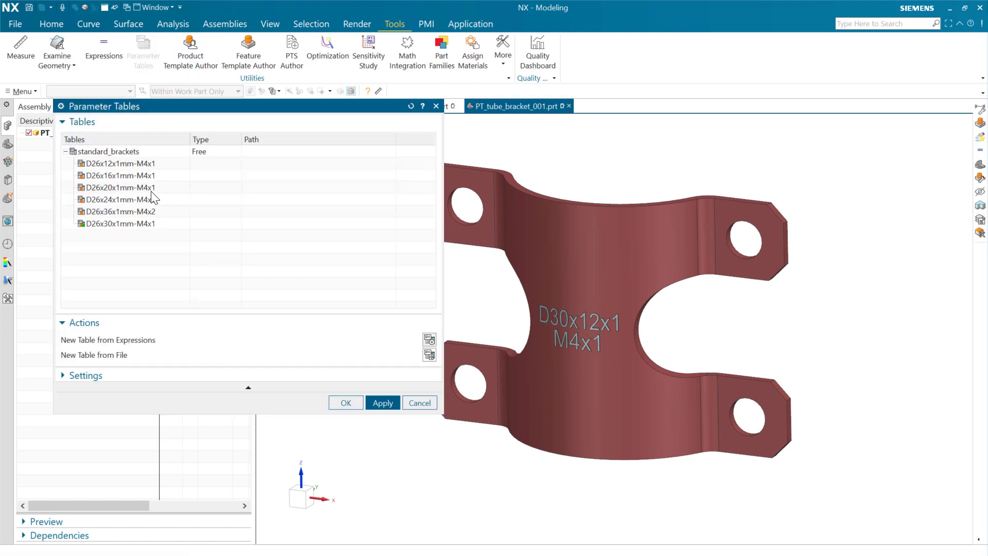
{"action": "left_click", "coordinate": [108, 223]}
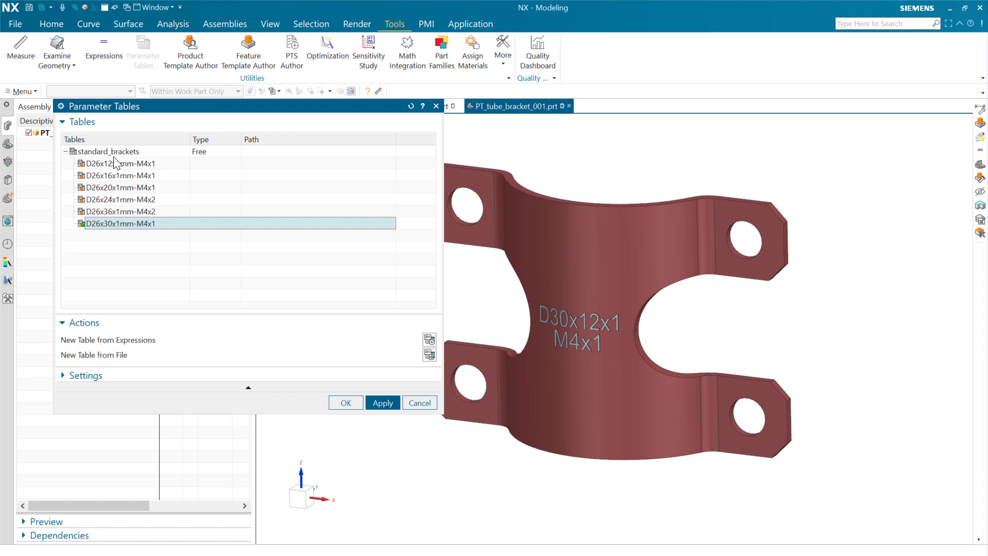
{"action": "double_click", "coordinate": [114, 153]}
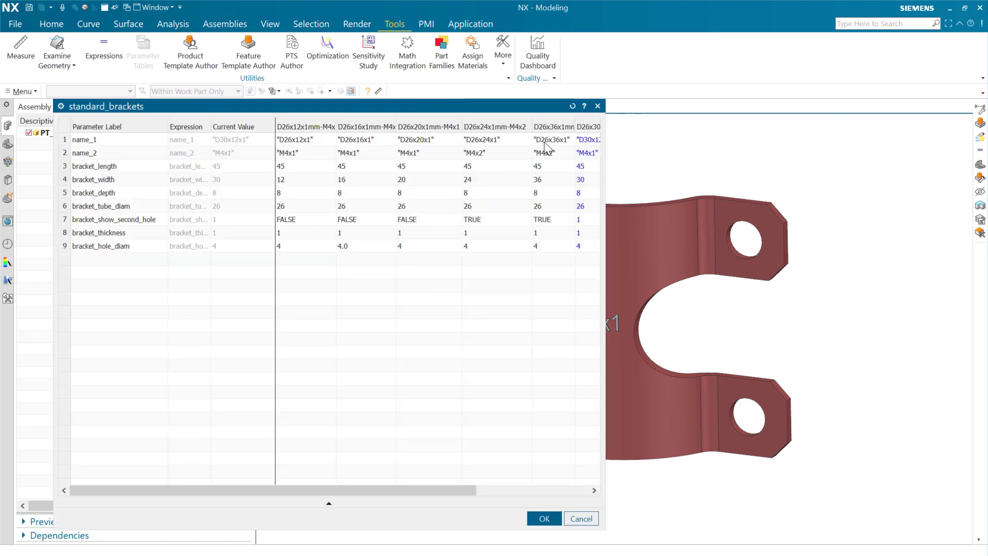
{"action": "left_click_drag", "start_coordinate": [605, 136], "coordinate": [802, 136]}
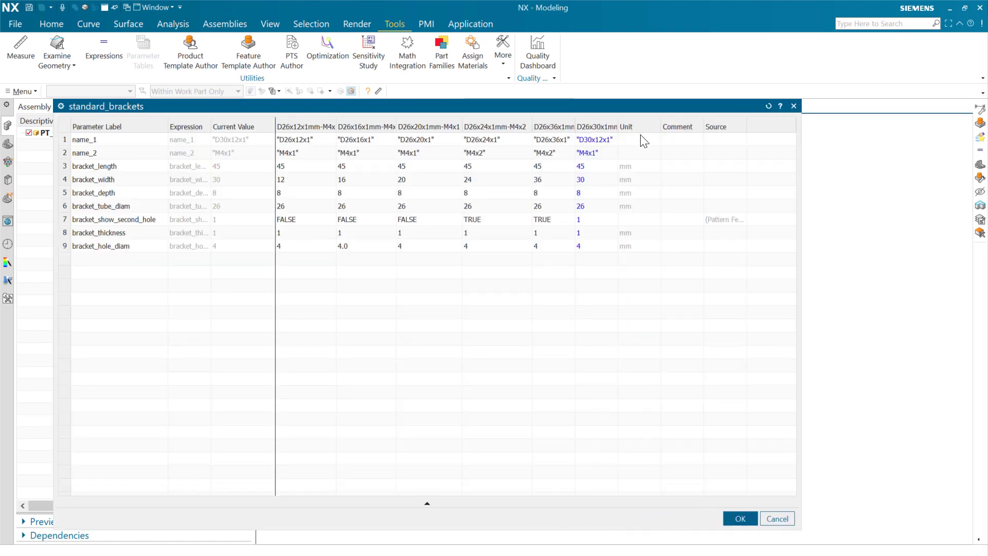
- Reorder the table's columns so D26x30x1mm-M4x1 comes directly before D26x36x1mm-M4x2, and accept the parameter table changes
{"action": "right_click", "coordinate": [600, 128]}
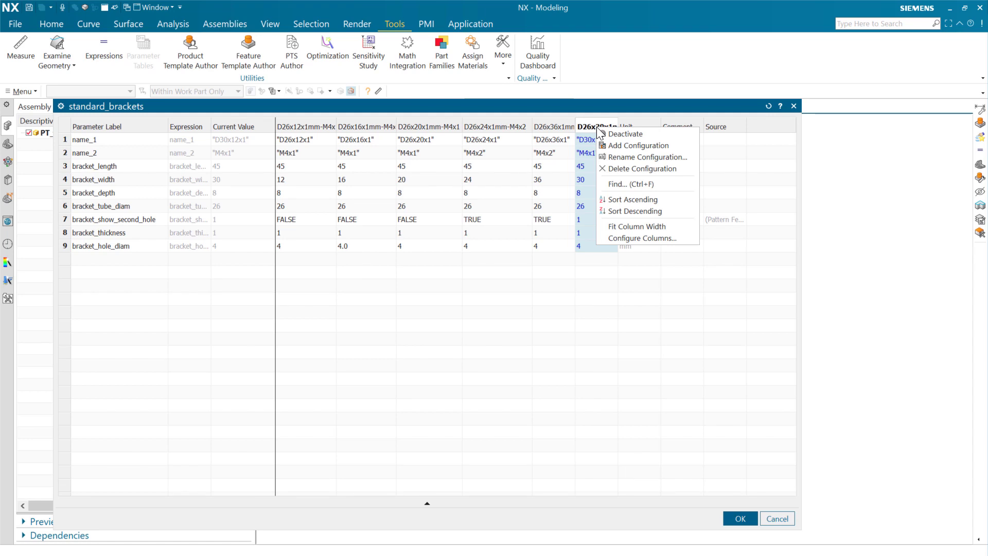
{"action": "left_click", "coordinate": [624, 238]}
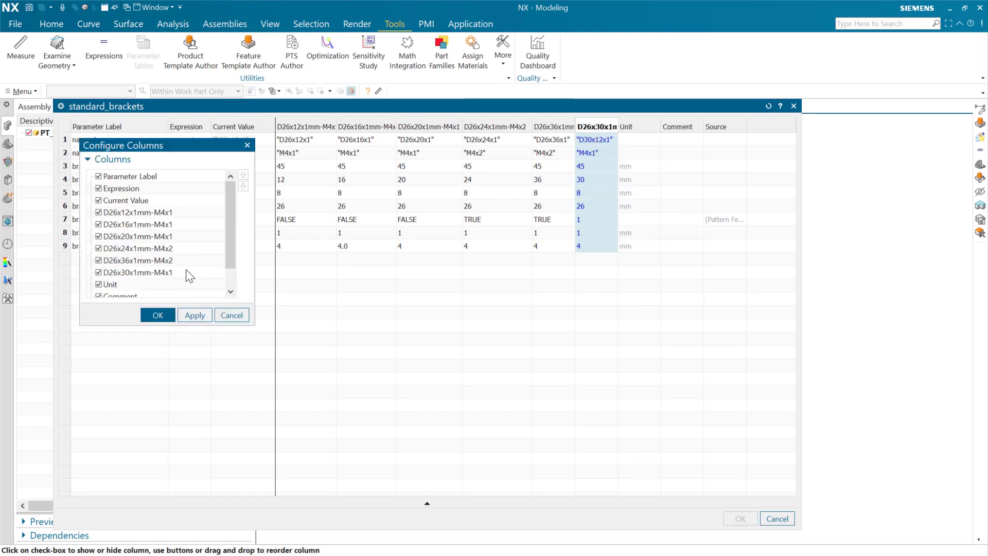
{"action": "left_click", "coordinate": [243, 174]}
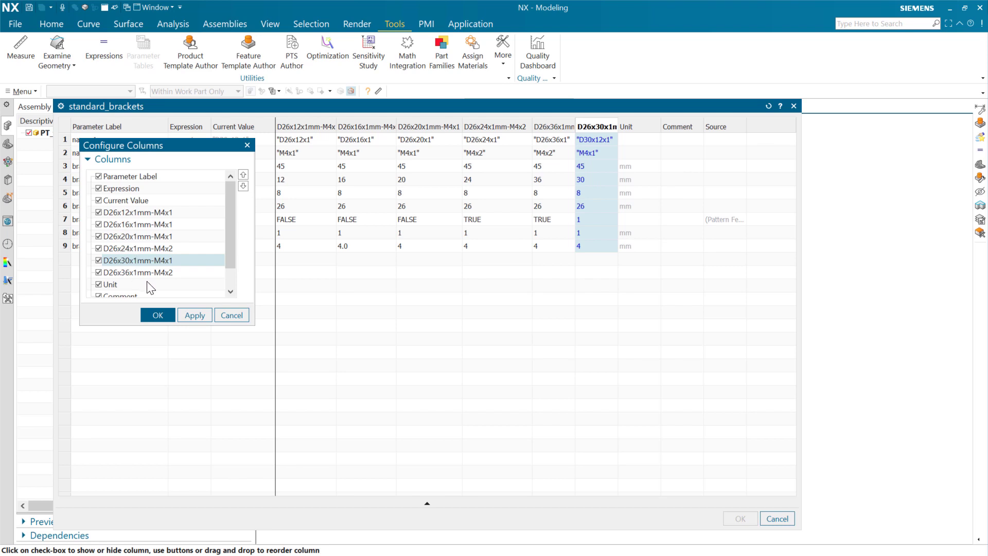
{"action": "left_click", "coordinate": [158, 315]}
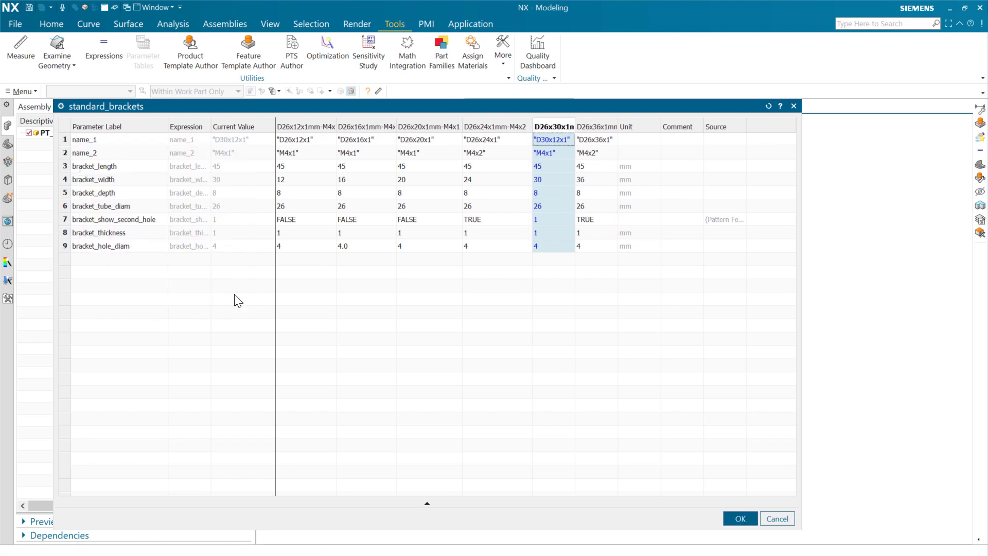
{"action": "left_click", "coordinate": [513, 309]}
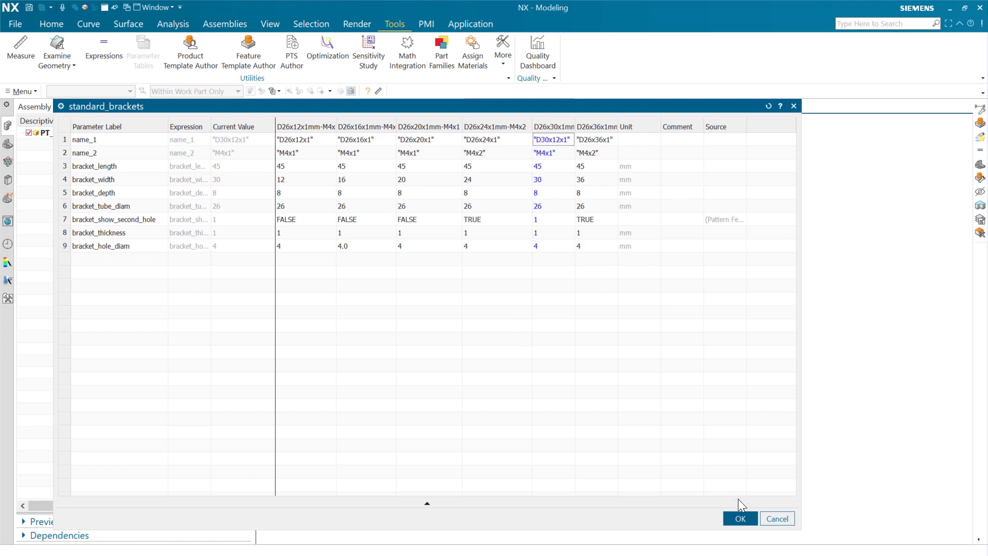
{"action": "left_click", "coordinate": [740, 518]}
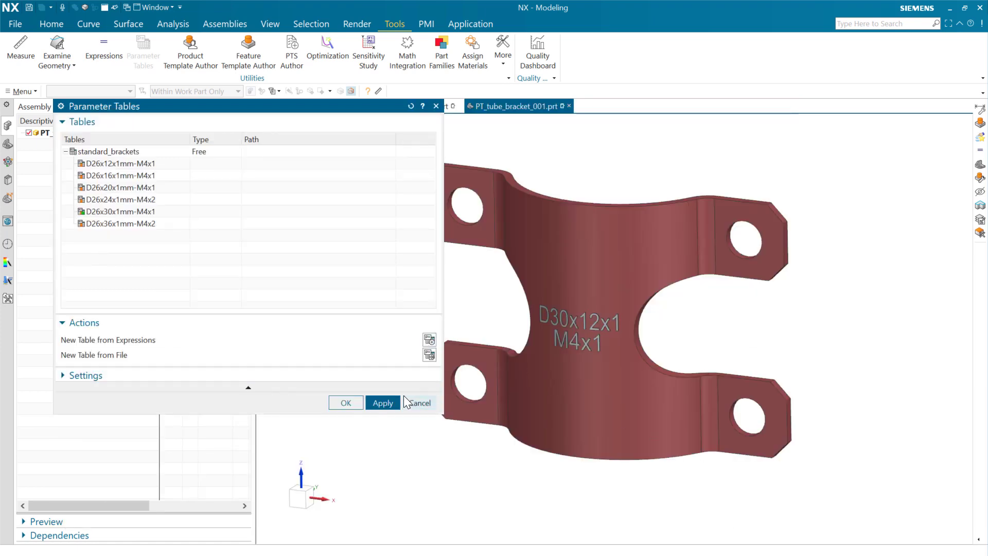
{"action": "left_click", "coordinate": [348, 402]}
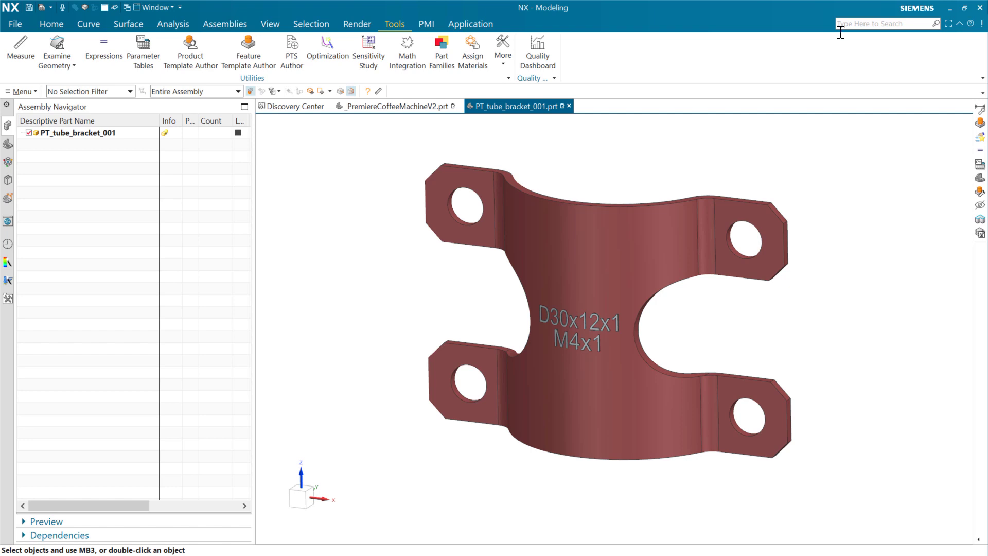
- Return to the _PremiereCoffeeMachineV2 assembly and show the whole coffee machine in a trimetric view
{"action": "left_click", "coordinate": [385, 102]}
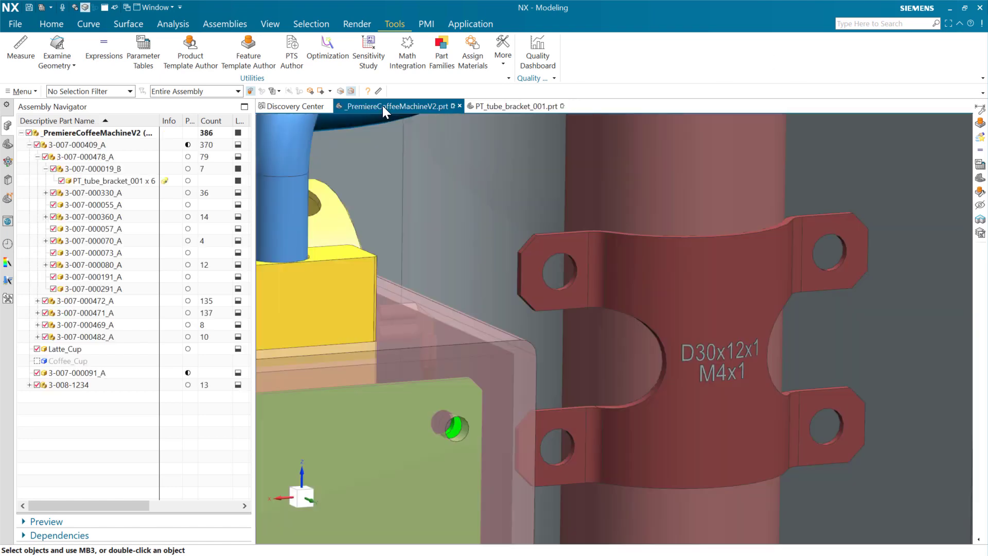
{"action": "scroll", "coordinate": [426, 247], "scroll_direction": "down", "scroll_amount": 3}
{"action": "scroll", "coordinate": [702, 271], "scroll_direction": "down", "scroll_amount": 5}
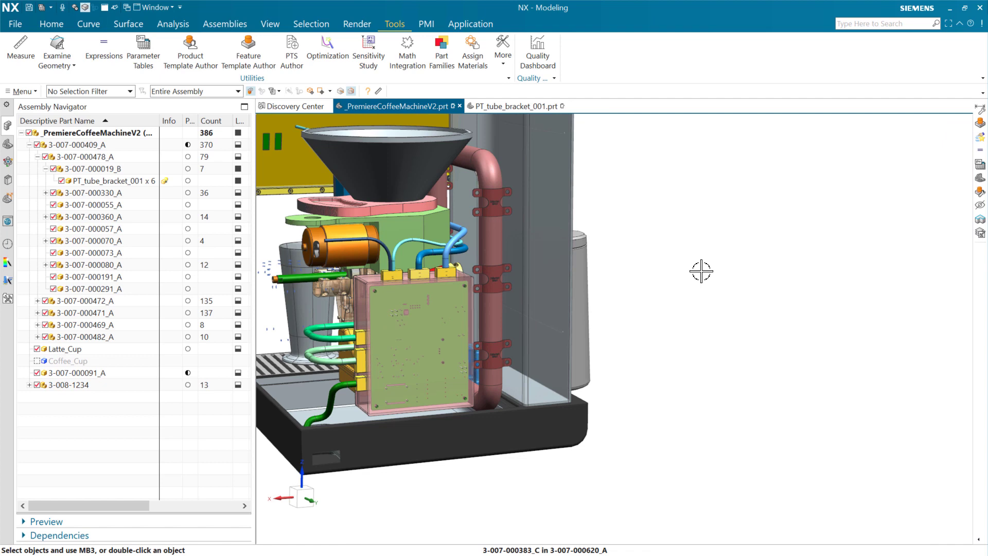
{"action": "key", "text": "Home"}
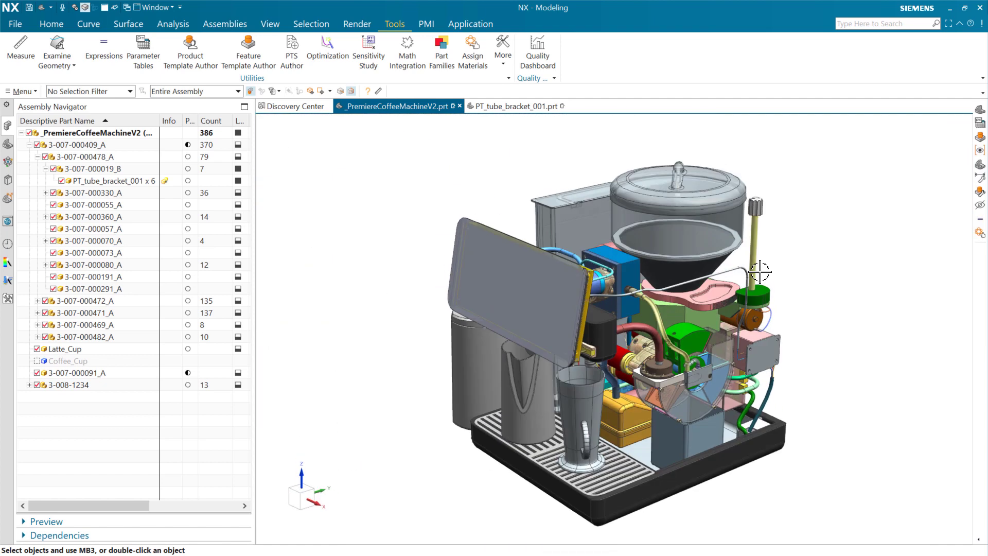